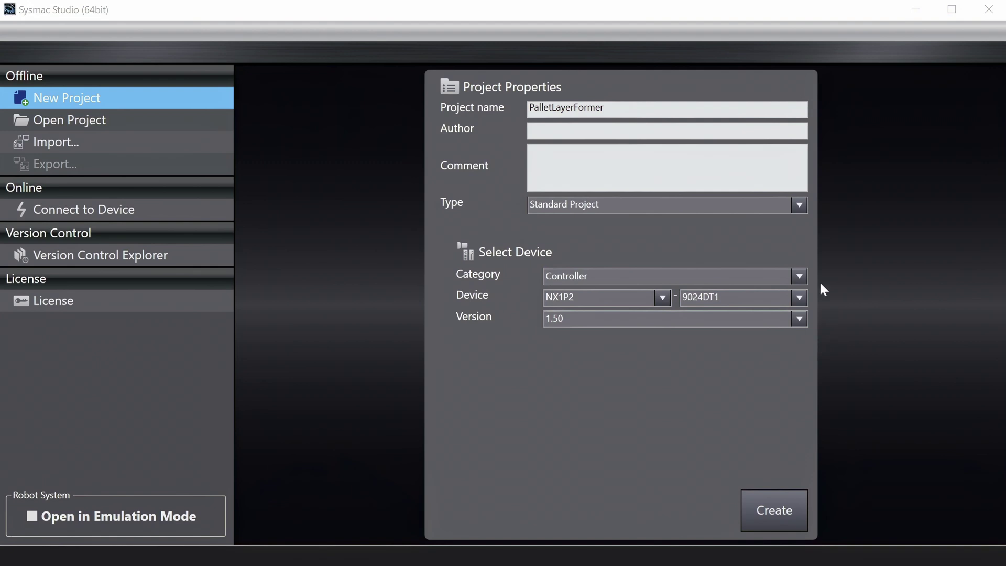
- Create the PalletLayerFormer project, open Section0 and add a second rung
click(768, 497)
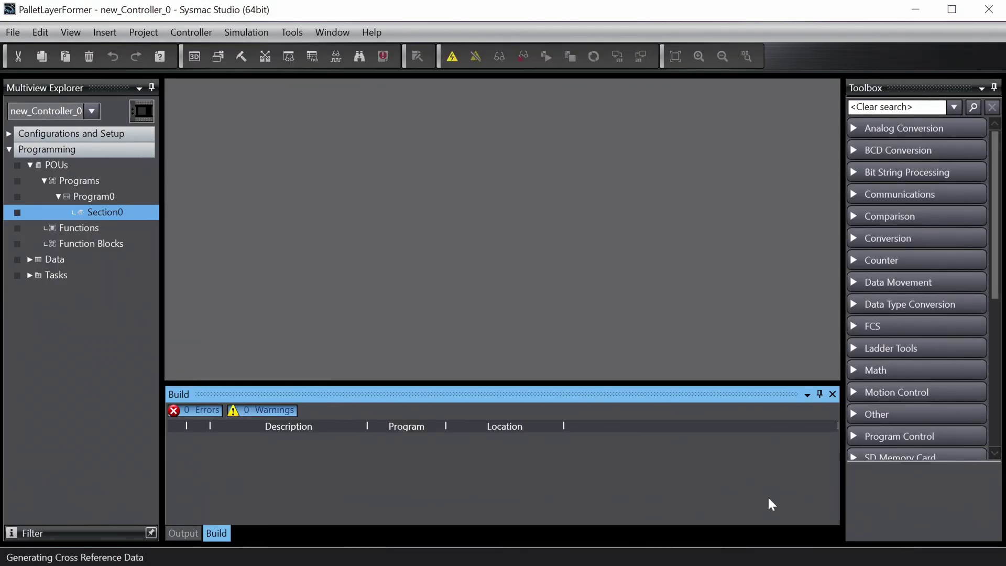
double_click(122, 212)
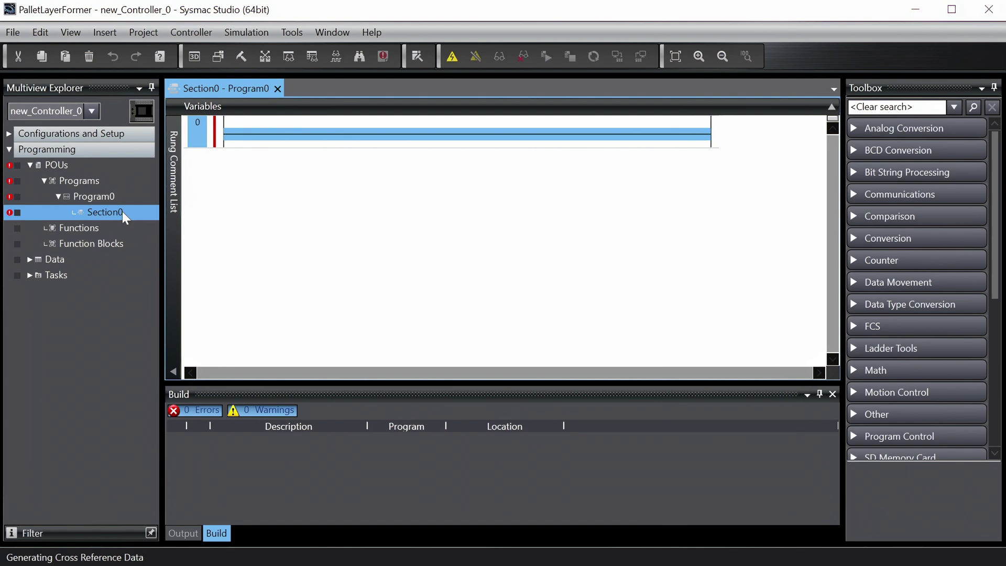
click(897, 107)
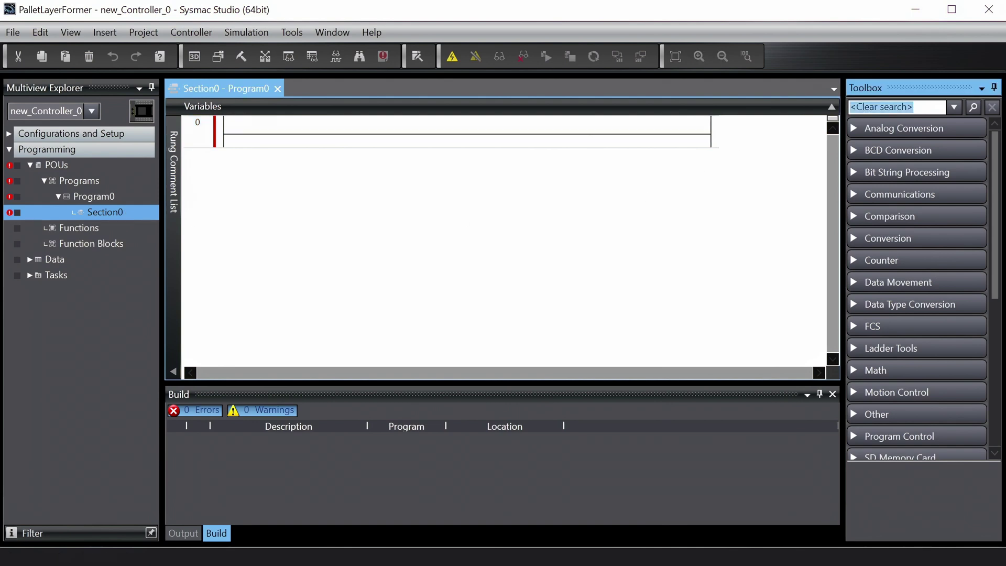
text(rung)
drag(896, 126, 198, 141)
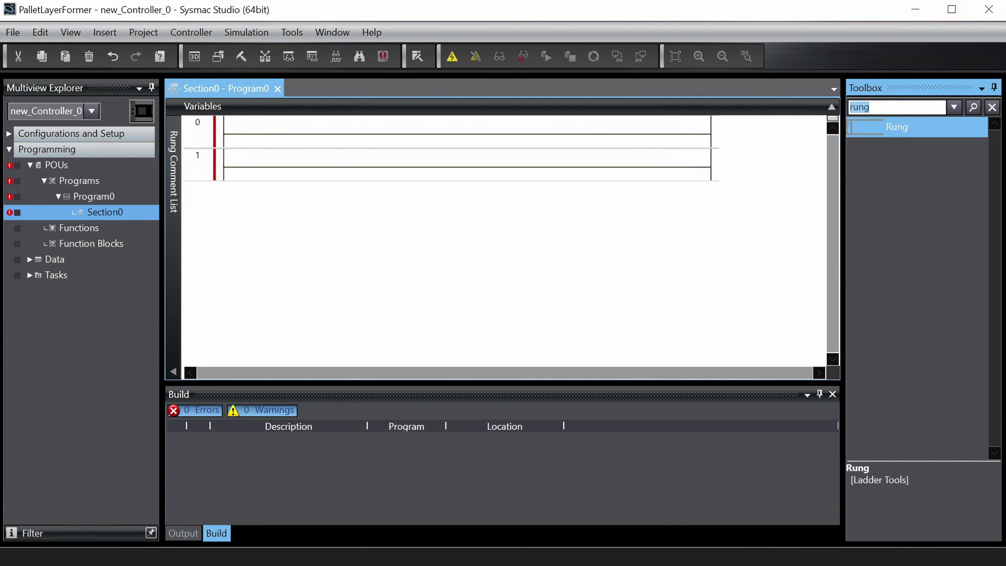
- Place two parallel input contacts and an output coil on rung 0
text(input)
drag(876, 124, 249, 135)
drag(862, 128, 252, 210)
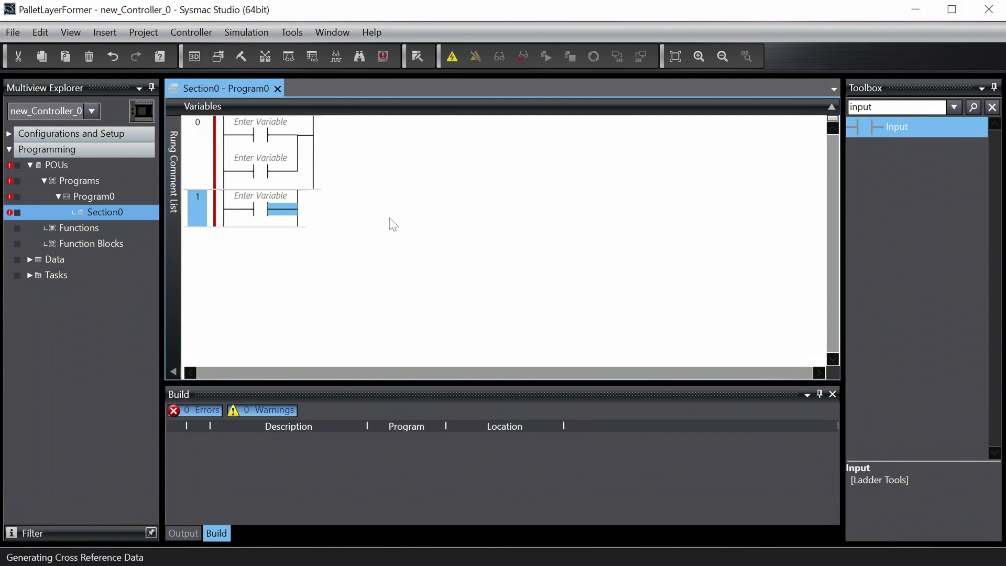
double_click(870, 107)
text(out)
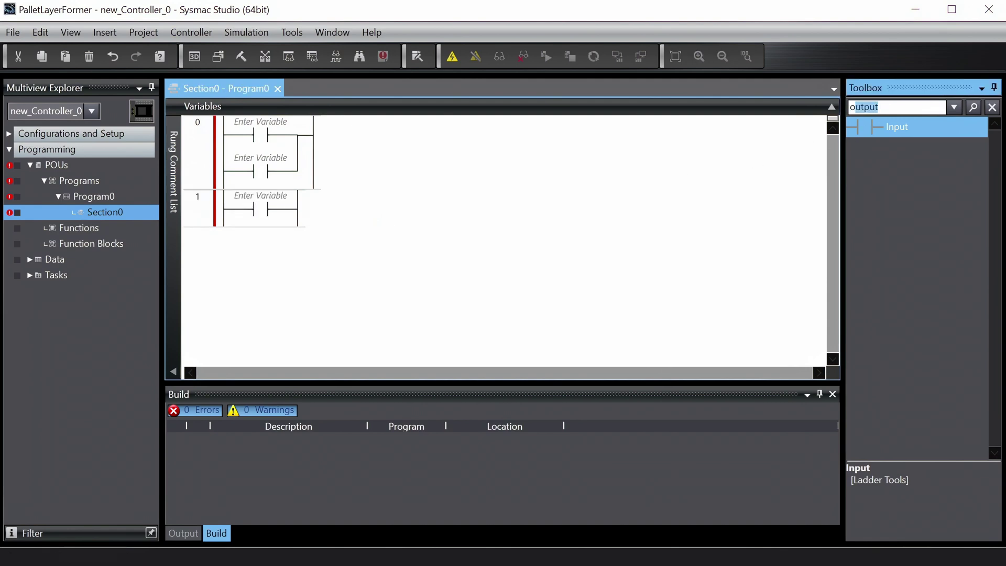
drag(899, 127, 298, 220)
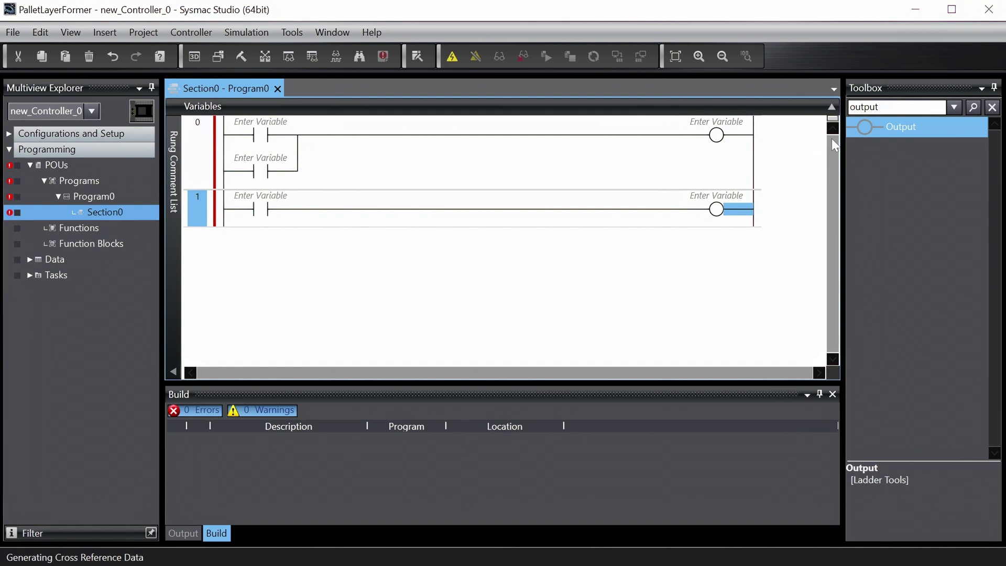
- Insert a TOF off-delay timer into rung 1
double_click(869, 107)
text(TOF)
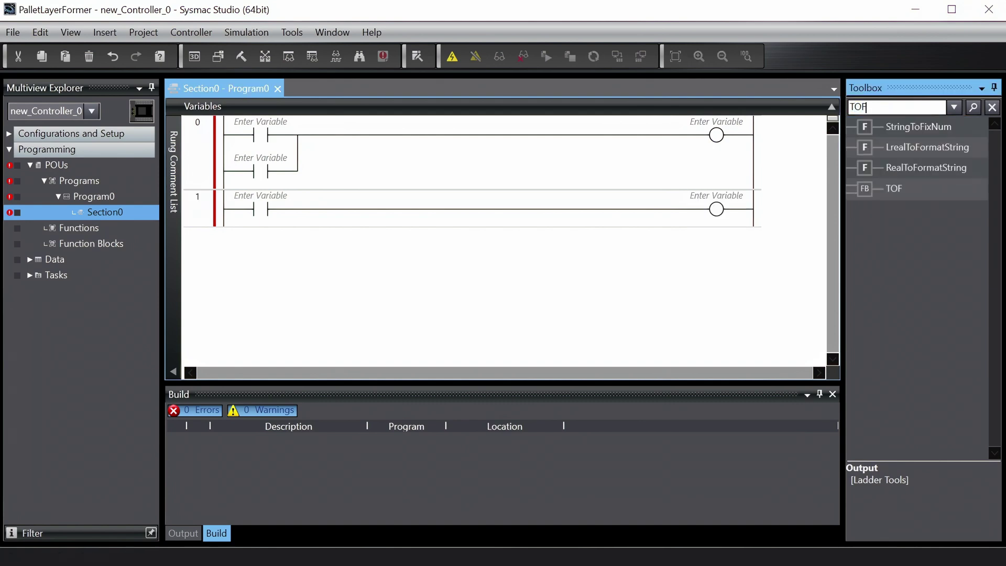
drag(894, 189, 436, 212)
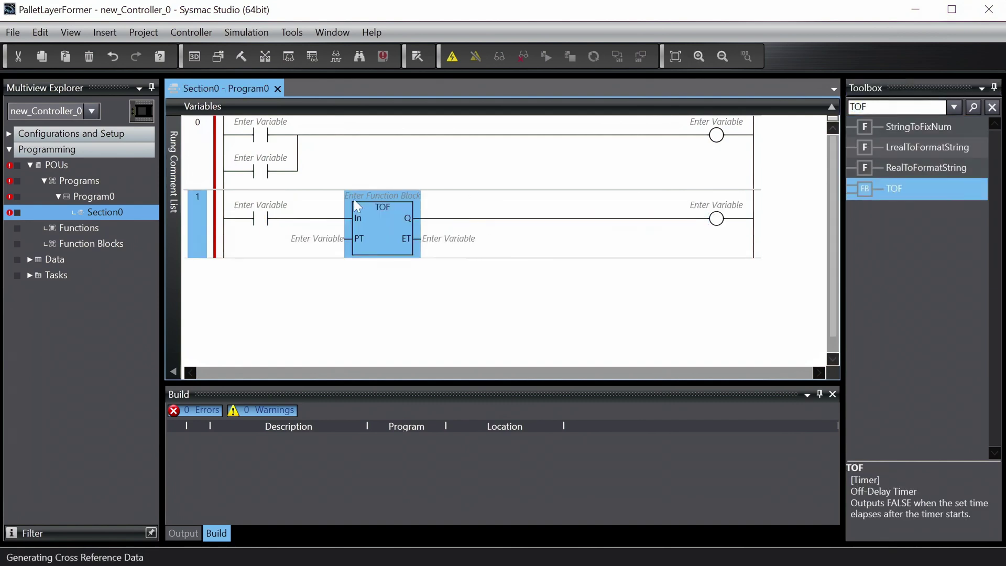
- Name rung 0's contacts InSensor and OutSensor and its coil ConveyorMotor
click(248, 122)
text(InSensor)
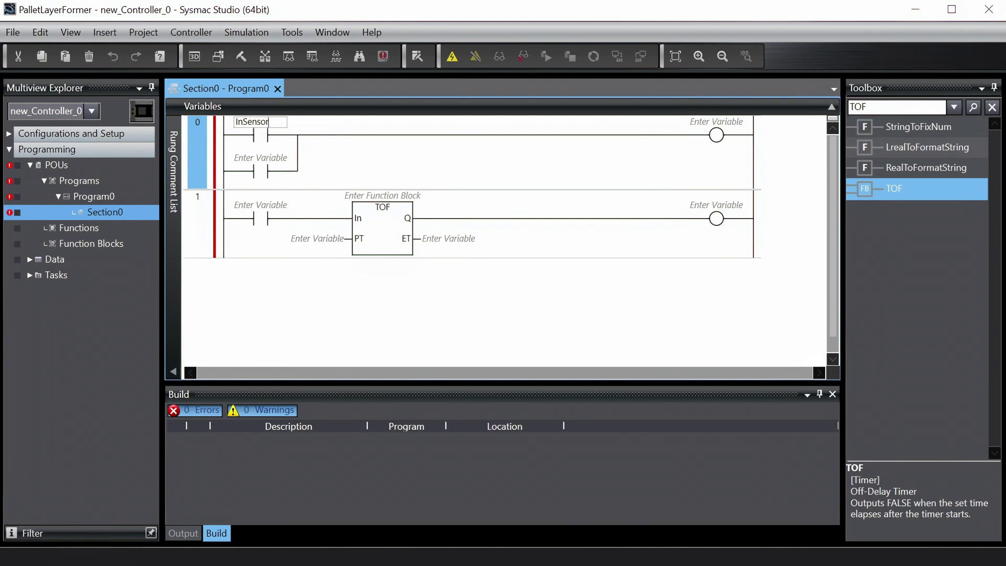
key(Return)
click(256, 149)
text(OutSensor)
key(Return)
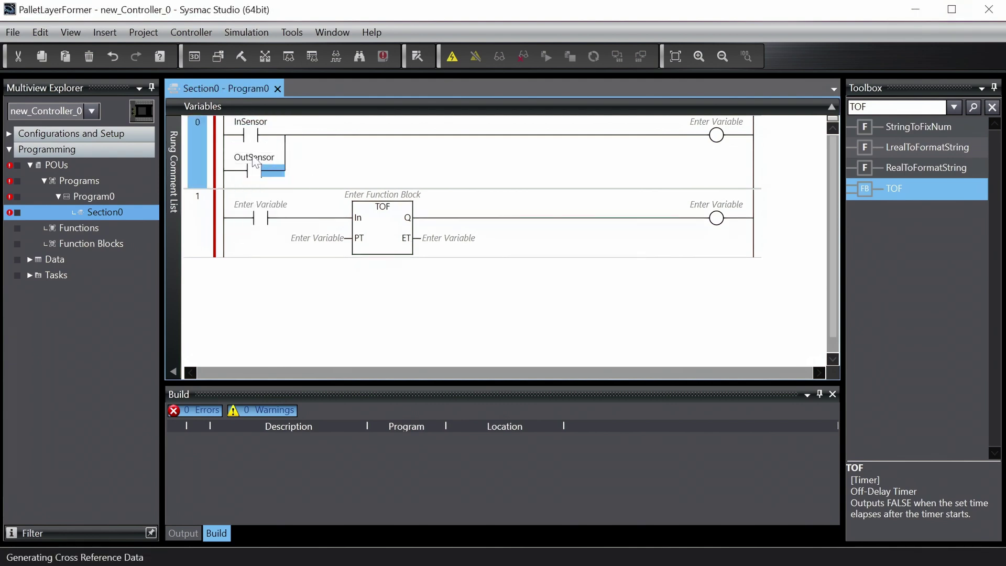
text(ConveyorMotor)
key(Return)
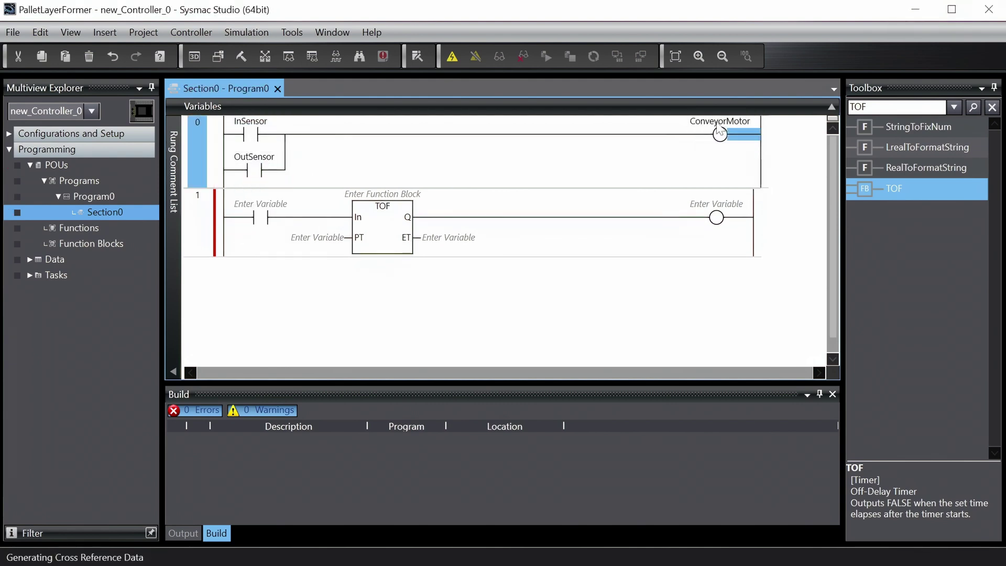
- Assign rung 1 contact EndSensor, timer PusherTimer with preset t#1s, and coil Pusher
click(267, 204)
text(EndSensor)
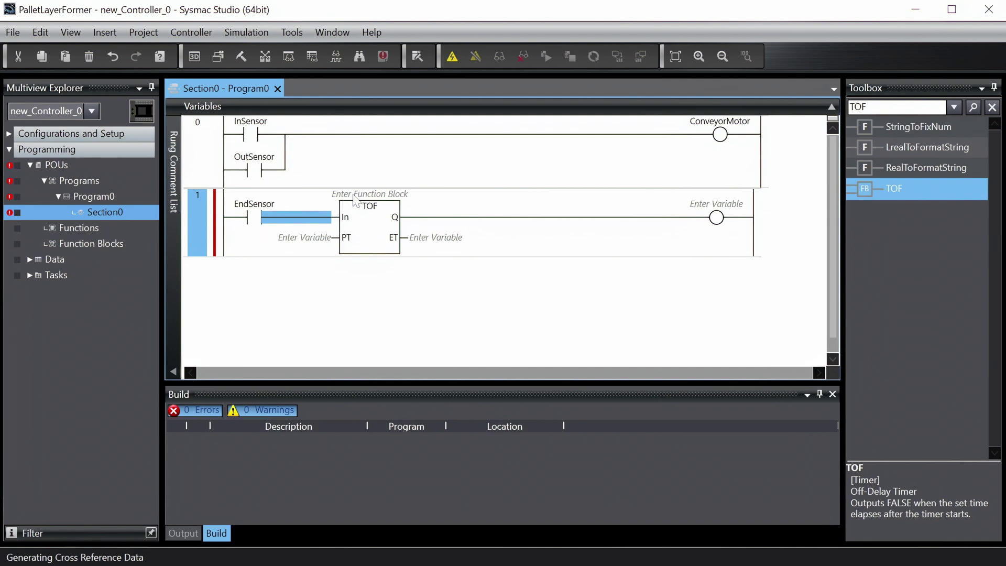
key(Return)
text(PusherTimer)
key(Return)
text(t#1s)
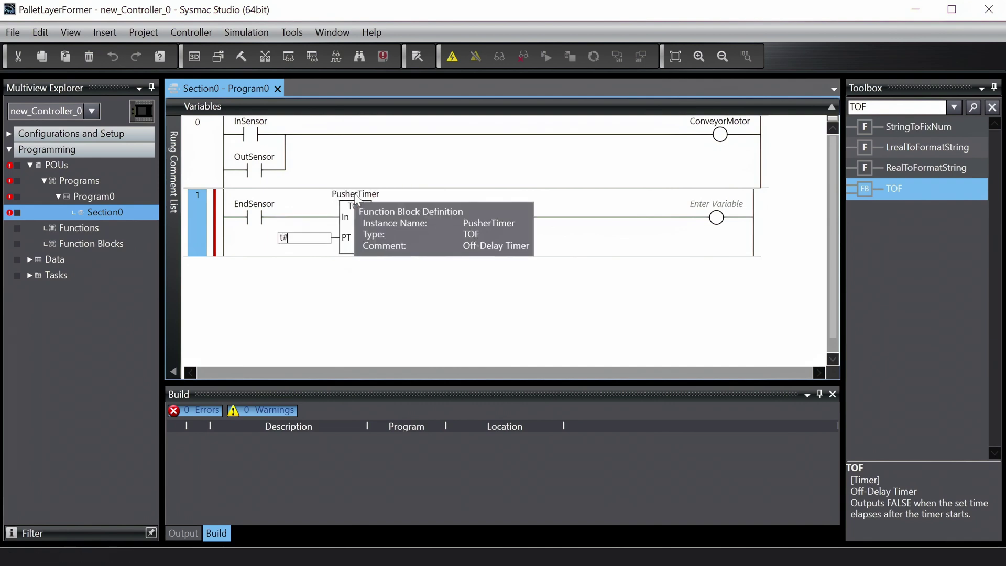
key(Return)
key(Return)
text(Pusher)
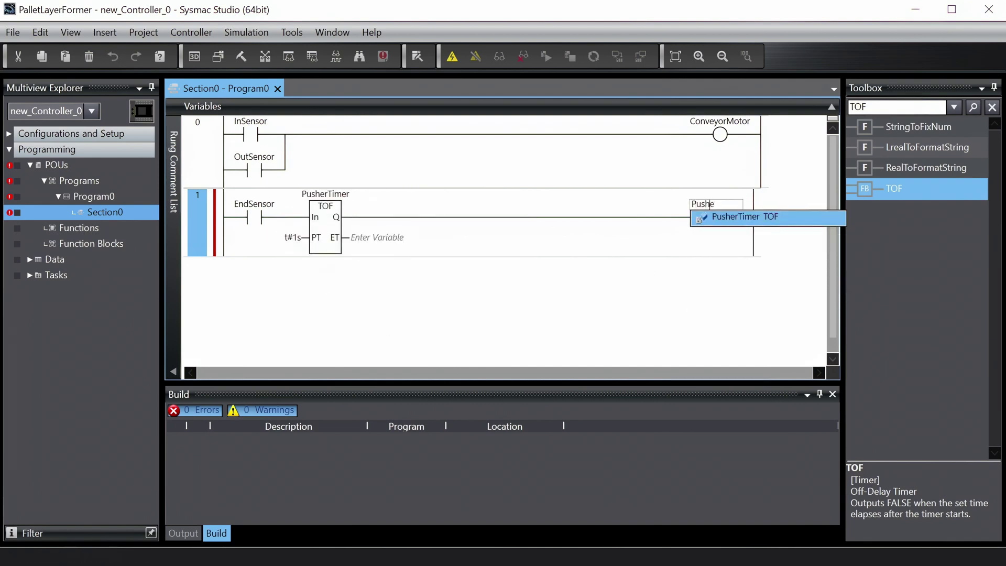
key(Return)
click(586, 292)
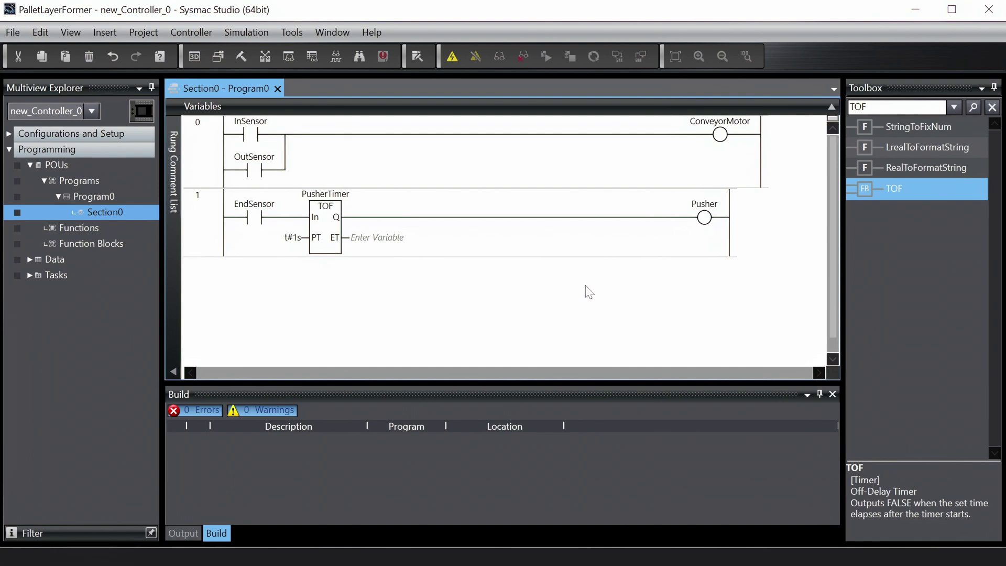
- Make InSensor, OutSensor, EndSensor, ConveyorMotor and Pusher global variables
click(339, 106)
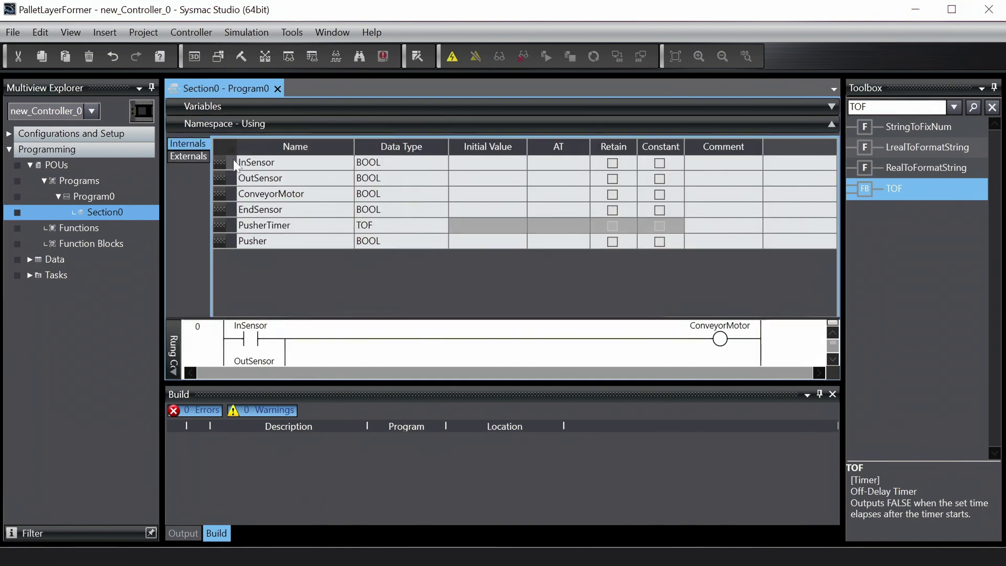
drag(233, 159, 234, 217)
ctrl+click(233, 239)
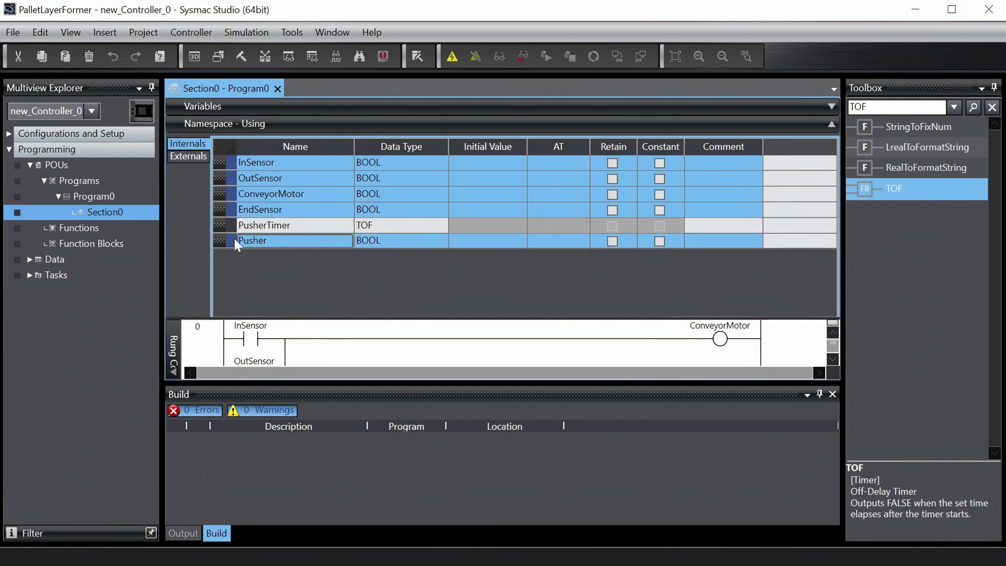
right_click(233, 238)
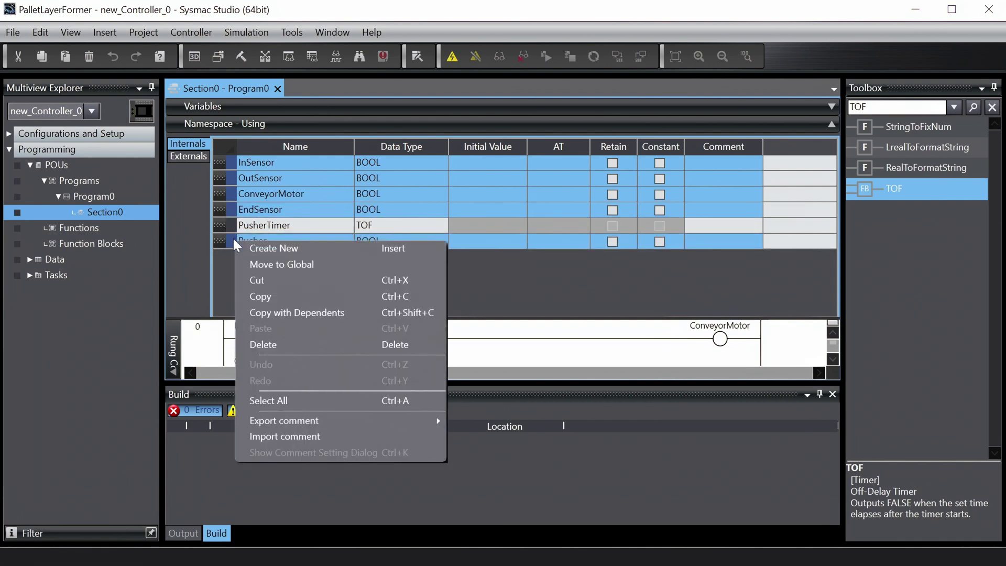
click(271, 266)
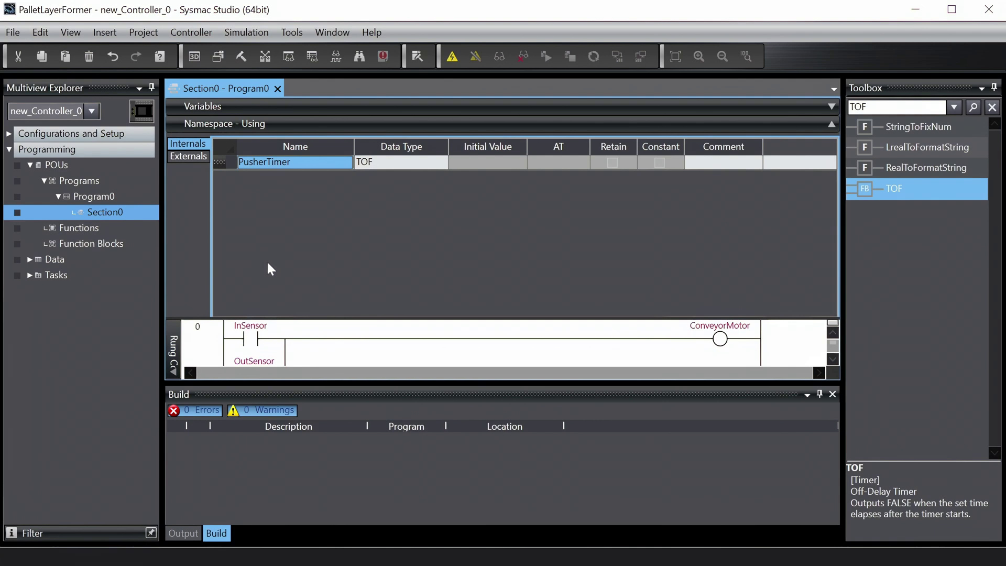
- Open the Global Variables table from the Data category
click(183, 156)
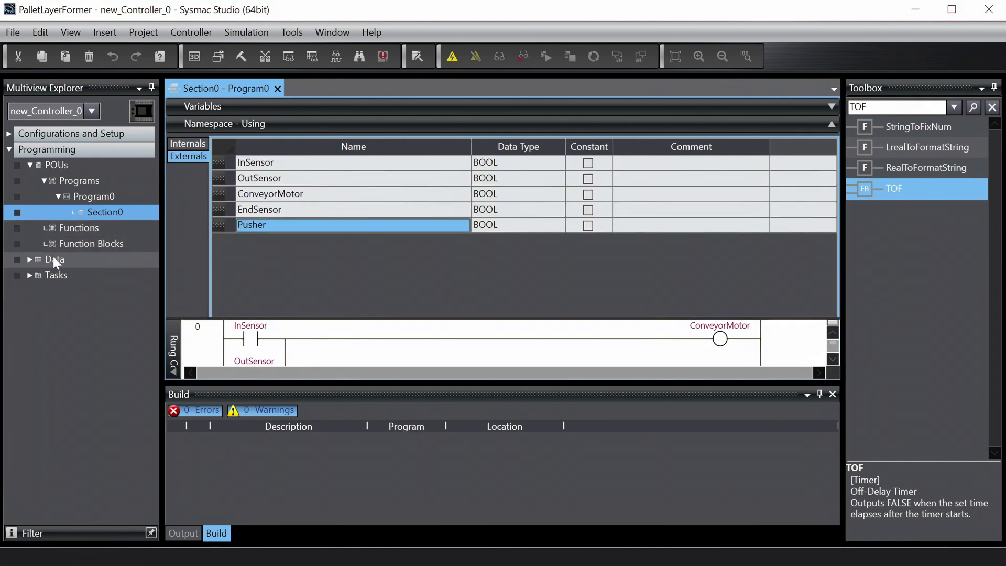
click(29, 259)
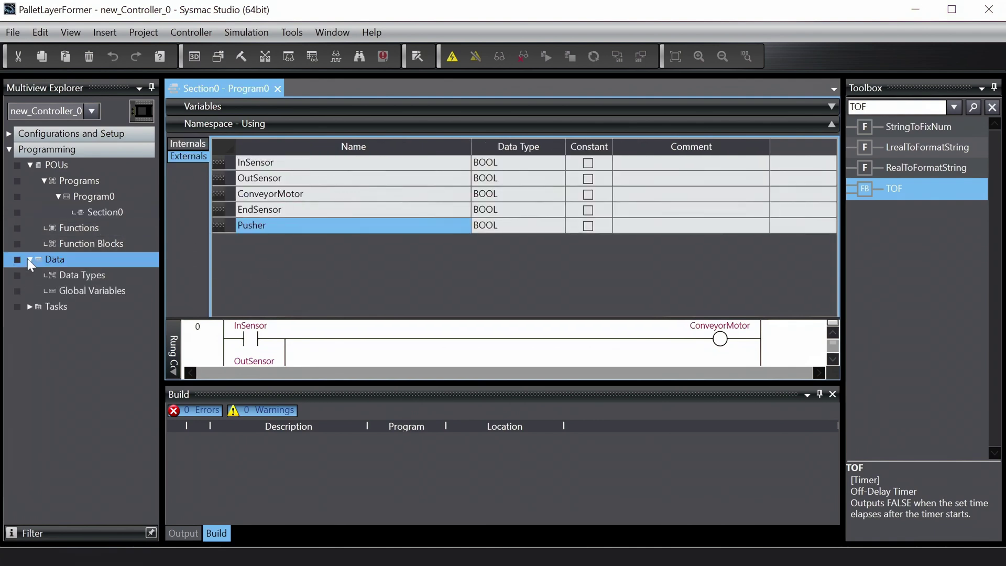
double_click(77, 289)
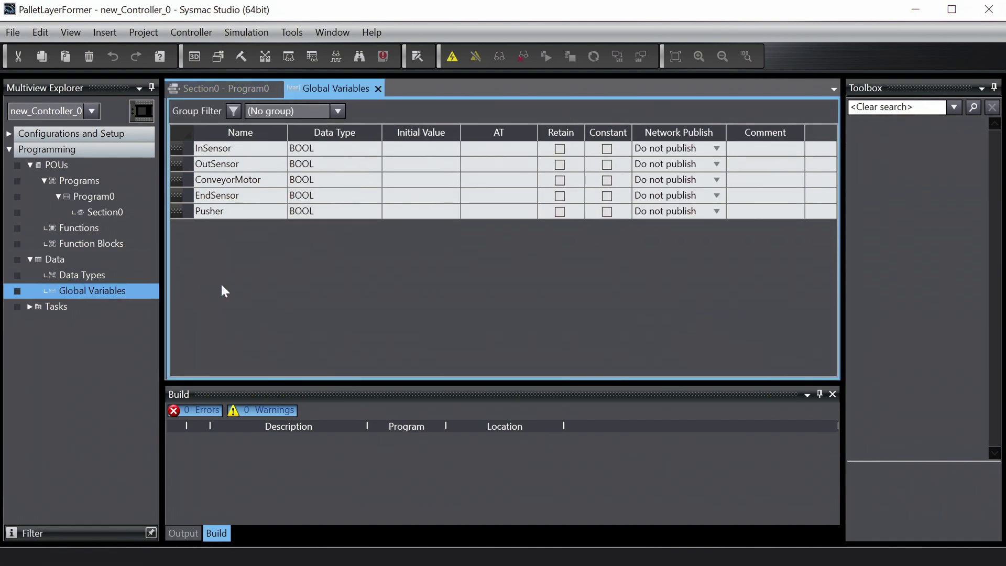
- Publish InSensor and OutSensor as network inputs and ConveyorMotor as an output
click(712, 149)
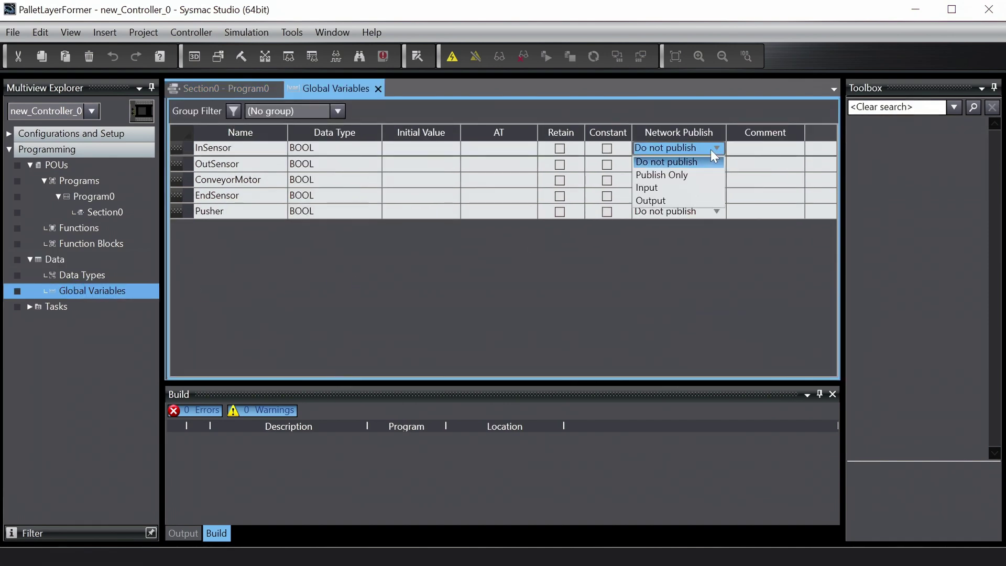
click(682, 188)
click(692, 165)
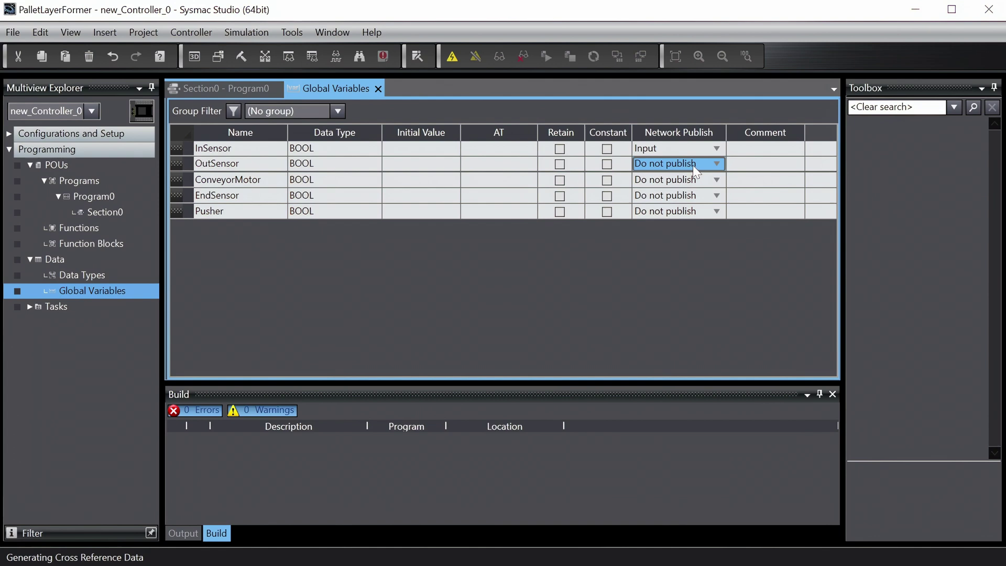
click(715, 164)
click(667, 203)
click(713, 179)
click(715, 179)
click(715, 180)
click(715, 181)
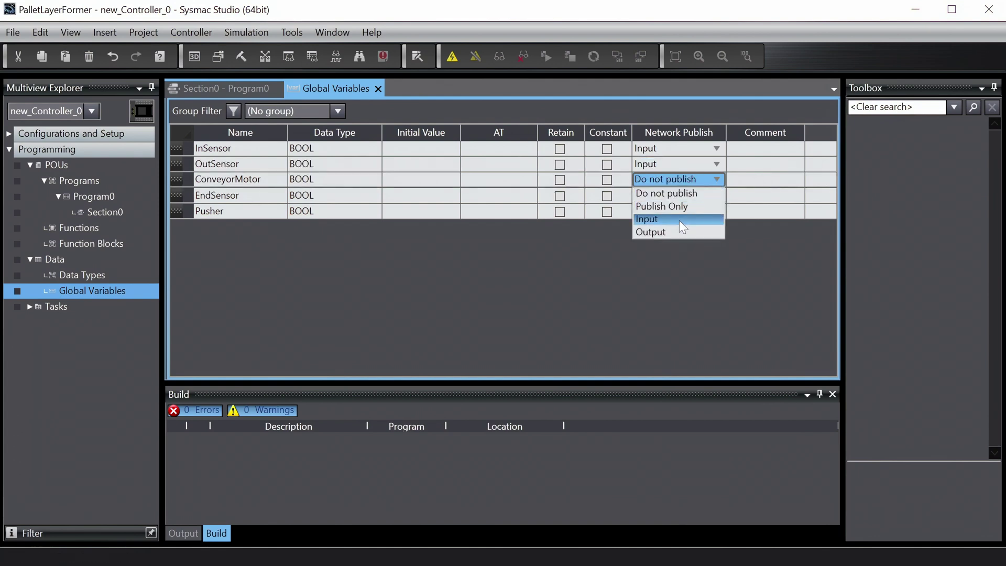
click(680, 224)
- Publish EndSensor as a network input and Pusher as a network output
click(717, 196)
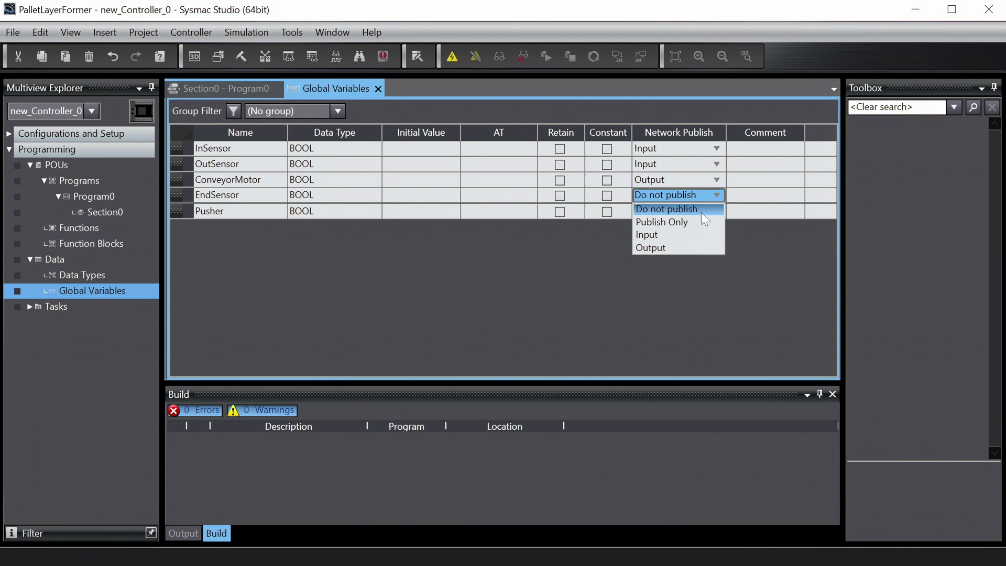
click(678, 241)
click(692, 212)
click(714, 210)
click(668, 261)
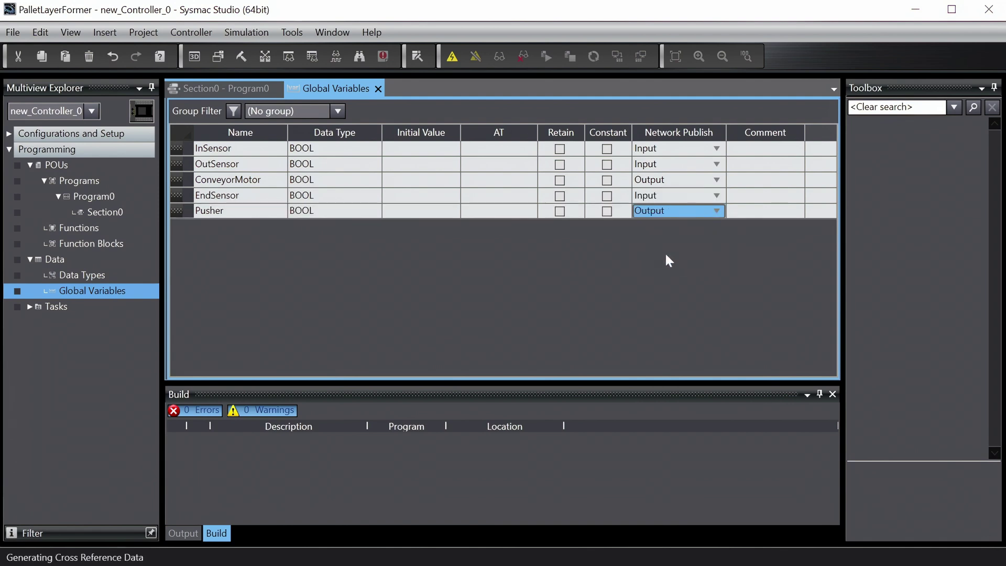
- Set the built-in EtherNet/IP port's IP address to 192.168.0.216
double_click(99, 131)
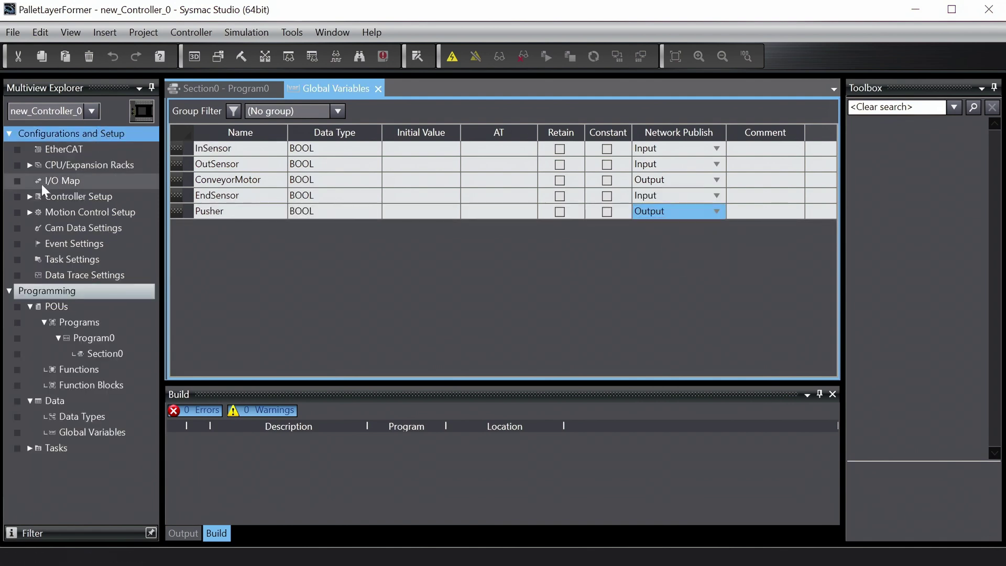
click(30, 196)
double_click(105, 228)
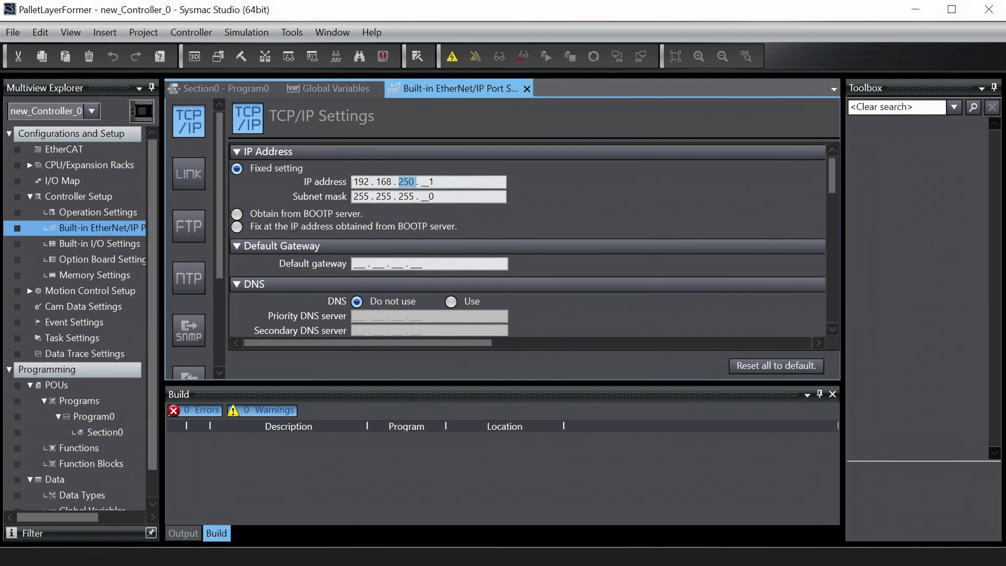
text(0)
key(period)
key(BackSpace)
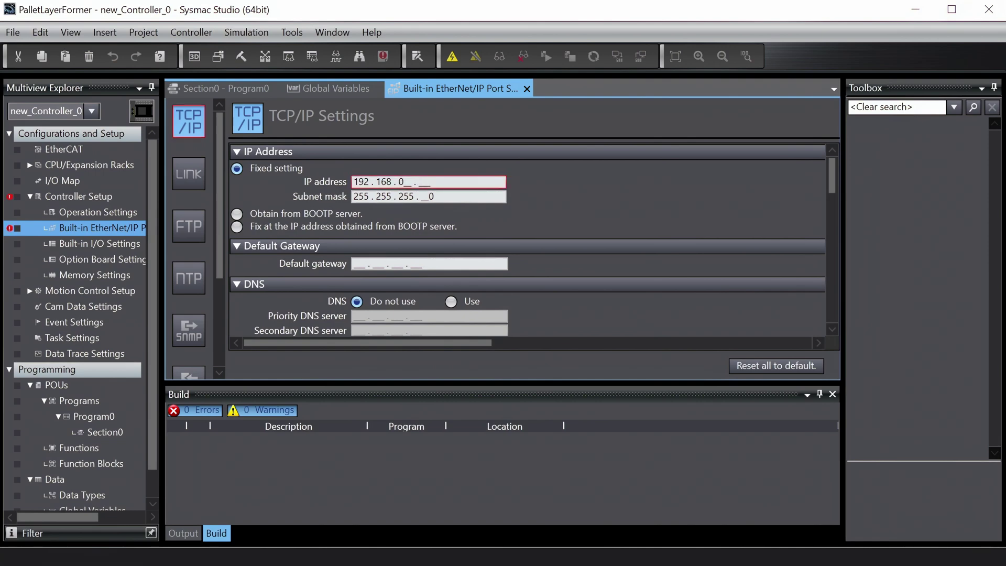
text(216)
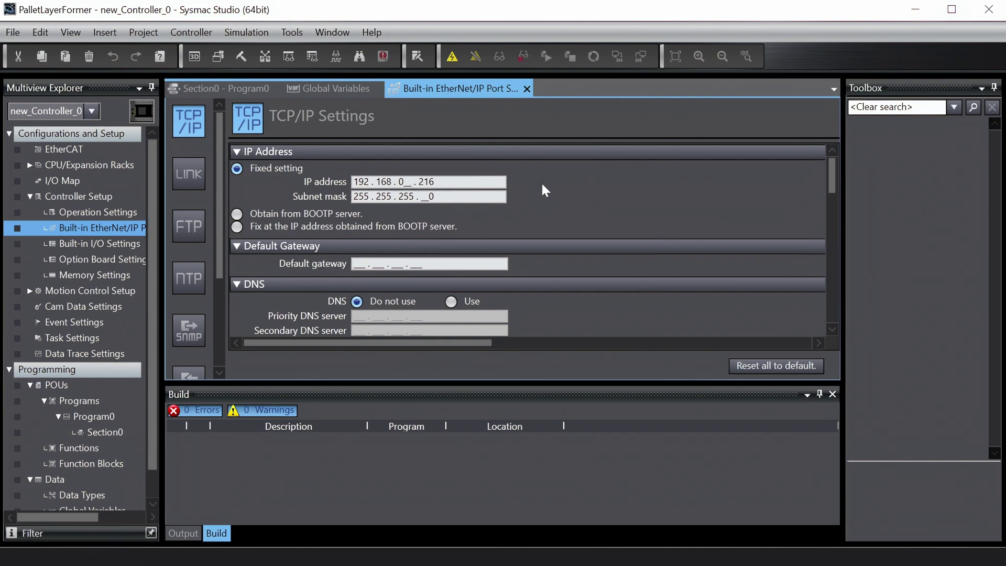
- Set Communications Setup to Ethernet via hub at 192.168.000.216, test, and confirm
click(195, 35)
click(197, 46)
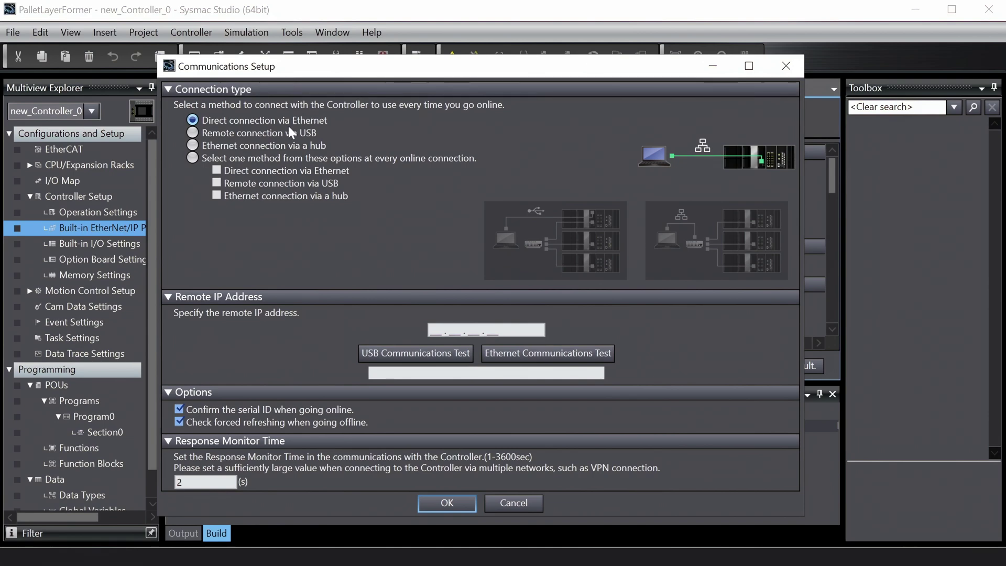
click(260, 145)
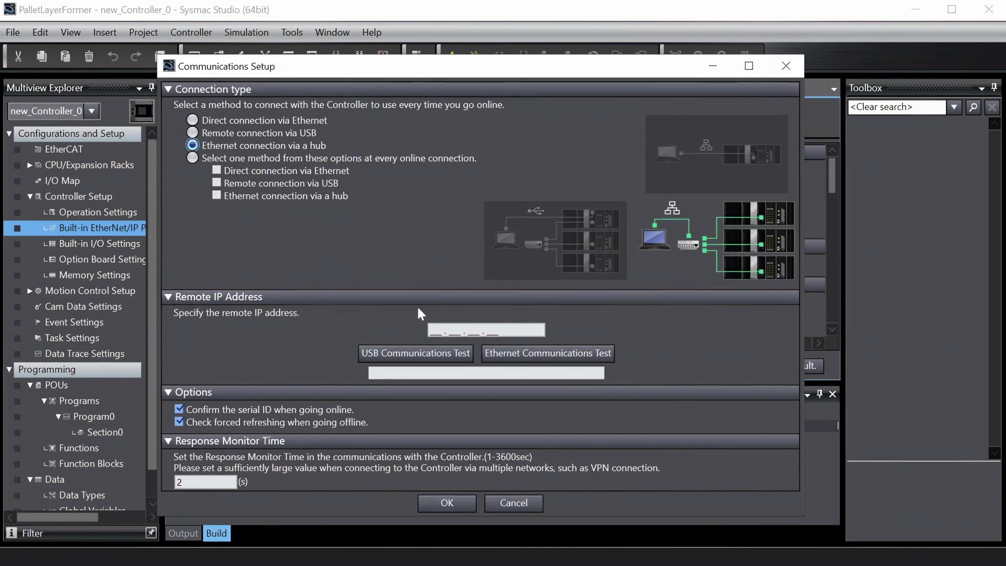
click(440, 329)
text(192 . 168 . 000 . 216)
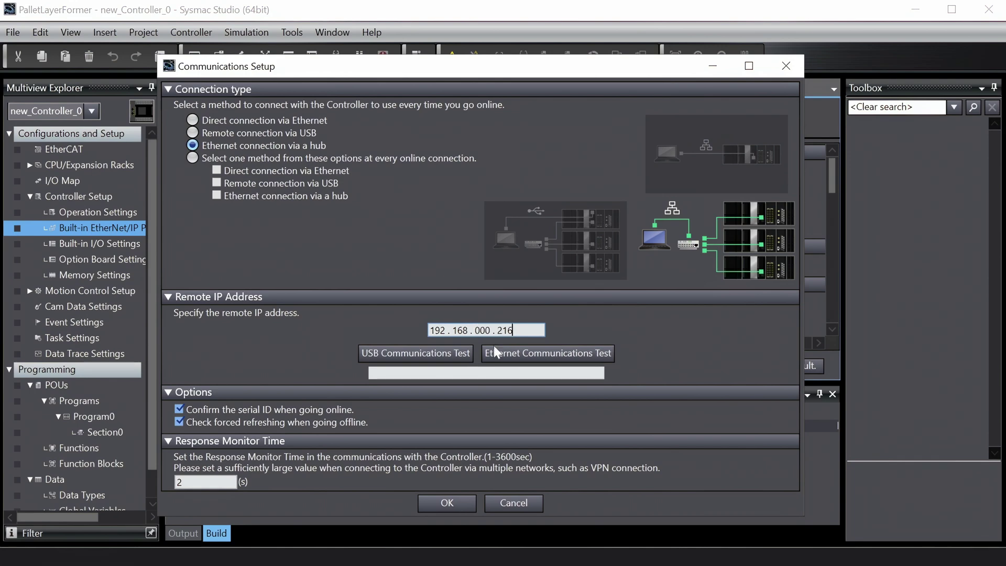
click(510, 352)
click(448, 503)
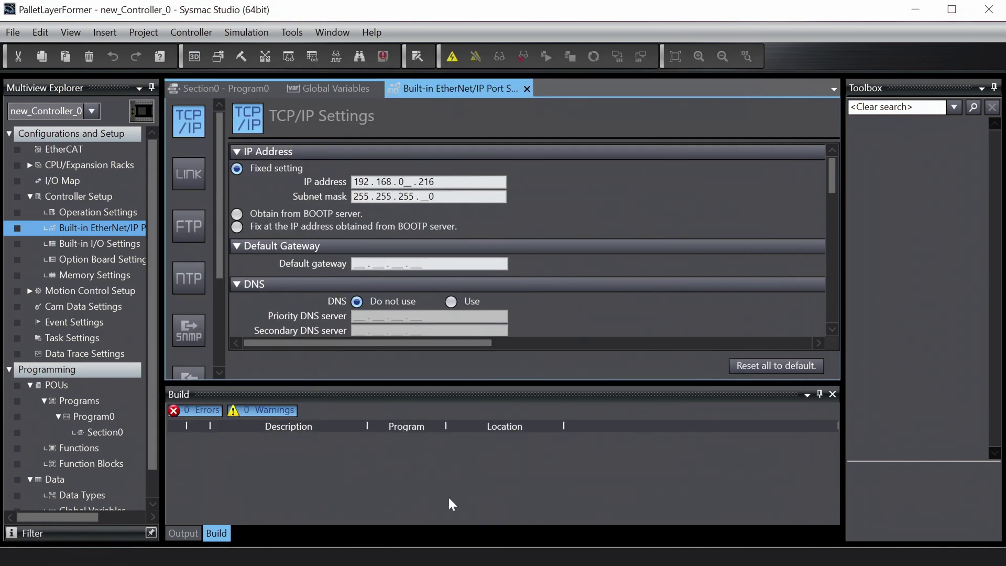
- Return to the Section0 ladder and go online with the controller
click(225, 88)
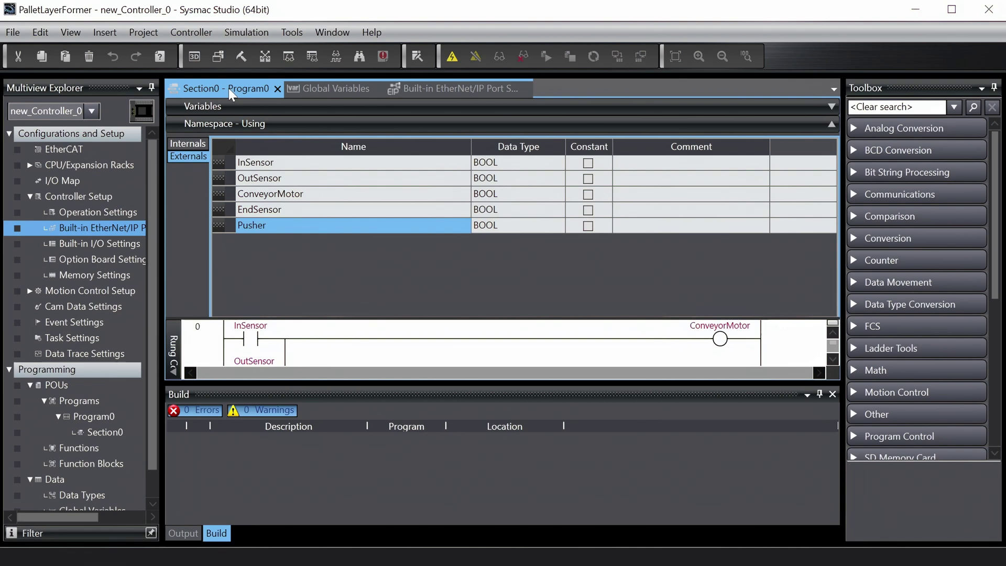
click(225, 108)
click(192, 31)
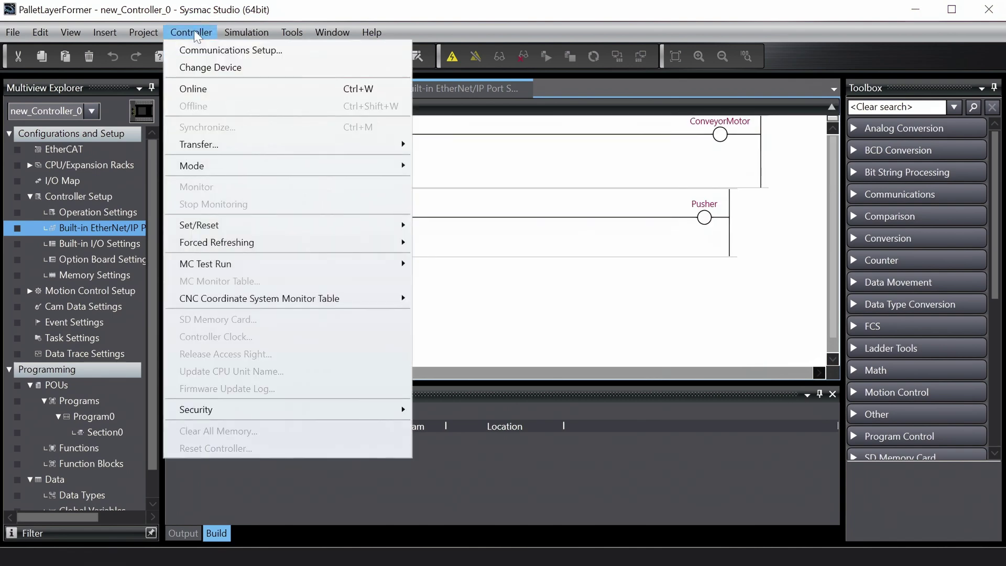
click(199, 85)
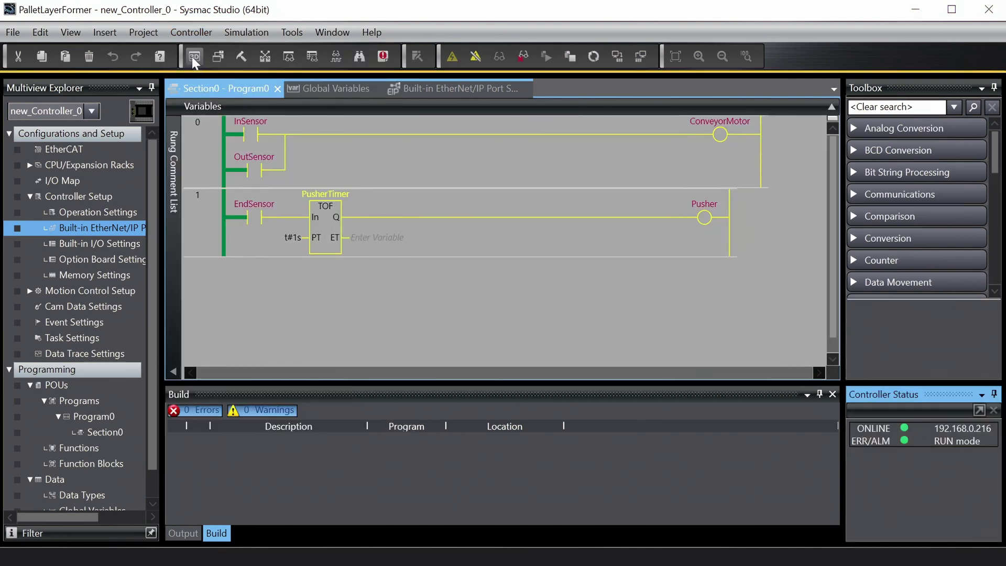
- Transfer the project to the controller, stopping it for download and returning it to RUN
click(190, 34)
mouse_move(246, 143)
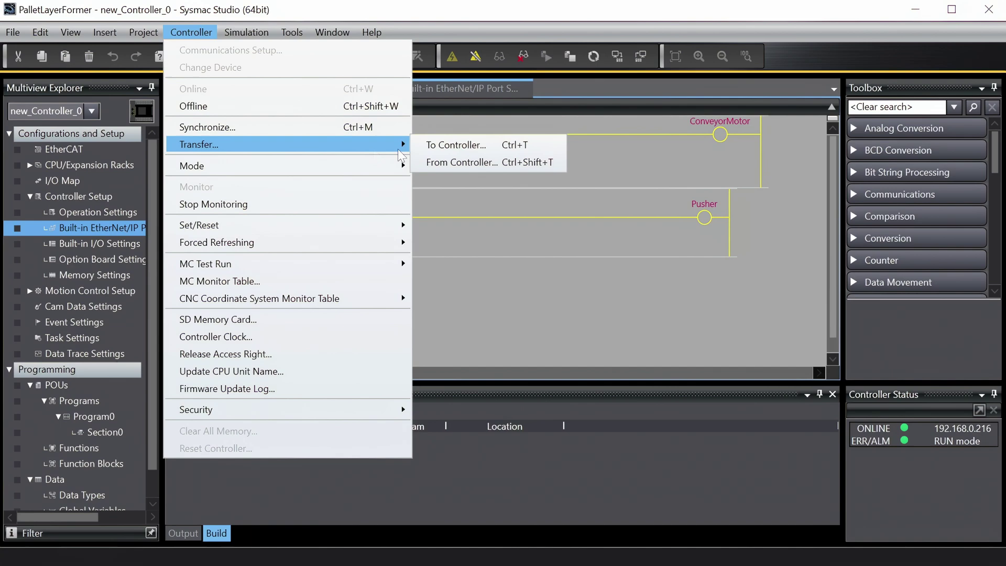
click(453, 143)
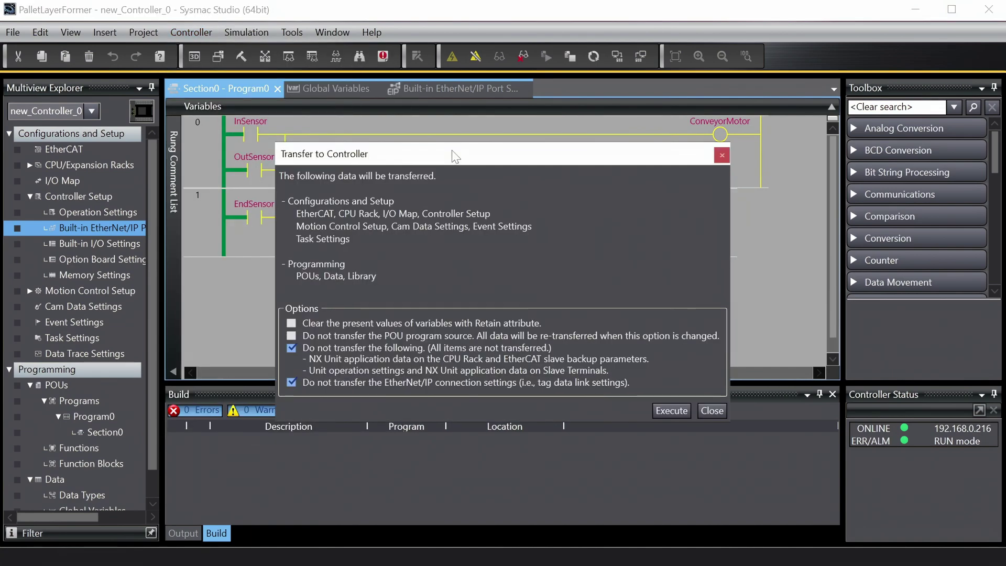
click(672, 410)
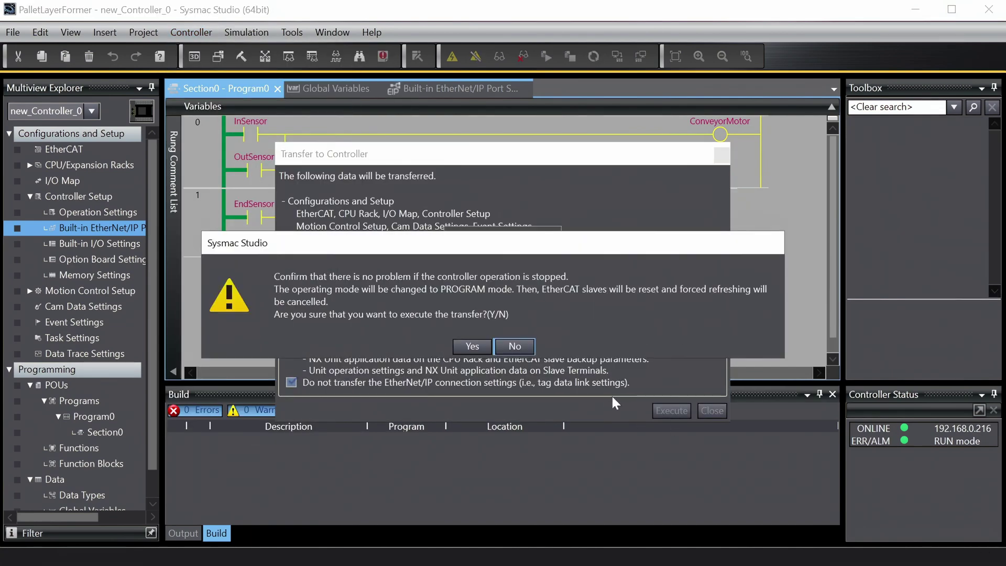
click(482, 351)
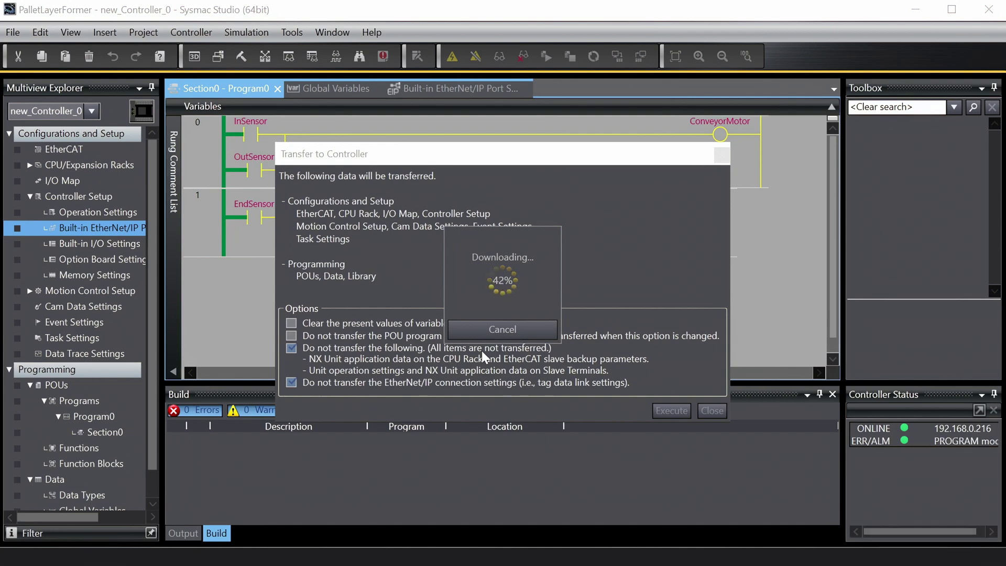
click(477, 344)
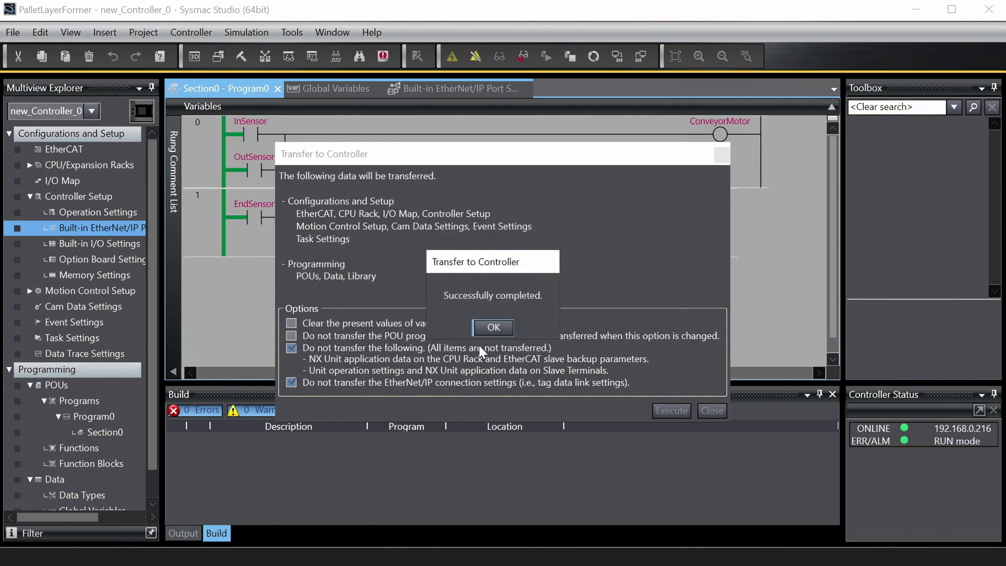
click(486, 333)
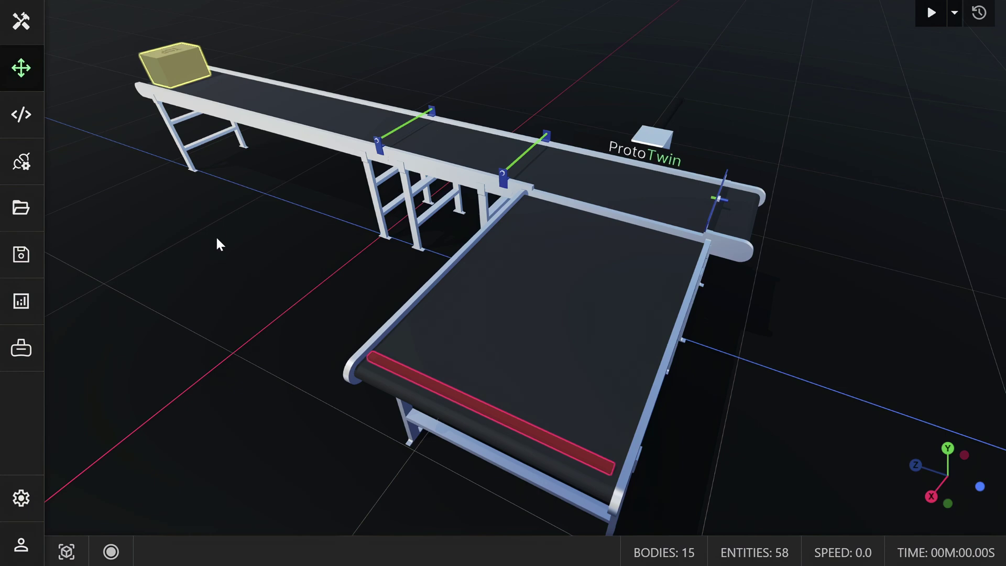
- Orbit the 3D view around the conveyor model
mouse_move(216, 239)
right_down()
mouse_move(231, 260)
mouse_move(276, 240)
mouse_move(221, 253)
right_up()
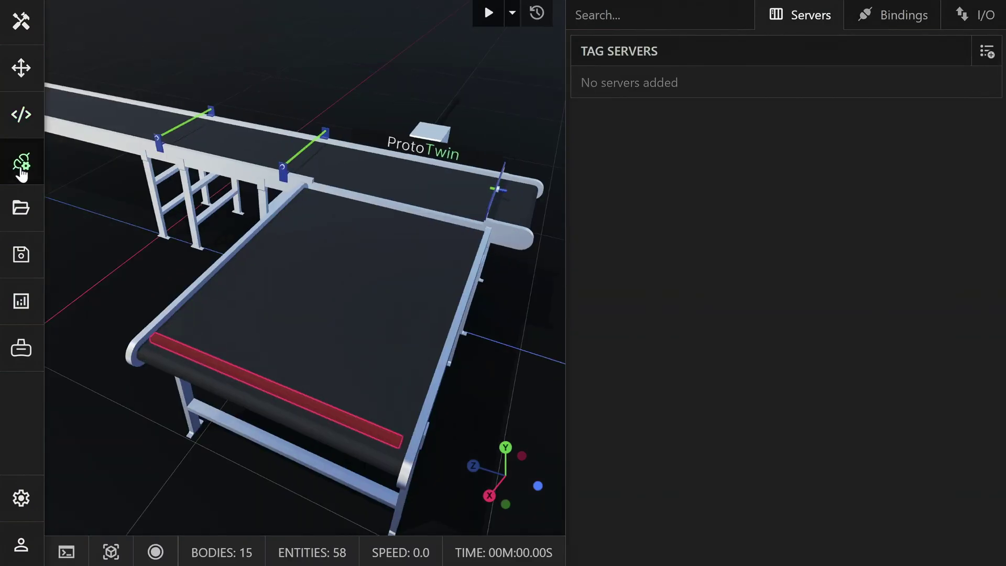
- Add the Omron NX1P2 controller at 192.168.0.216 as a tag server
click(987, 52)
click(569, 266)
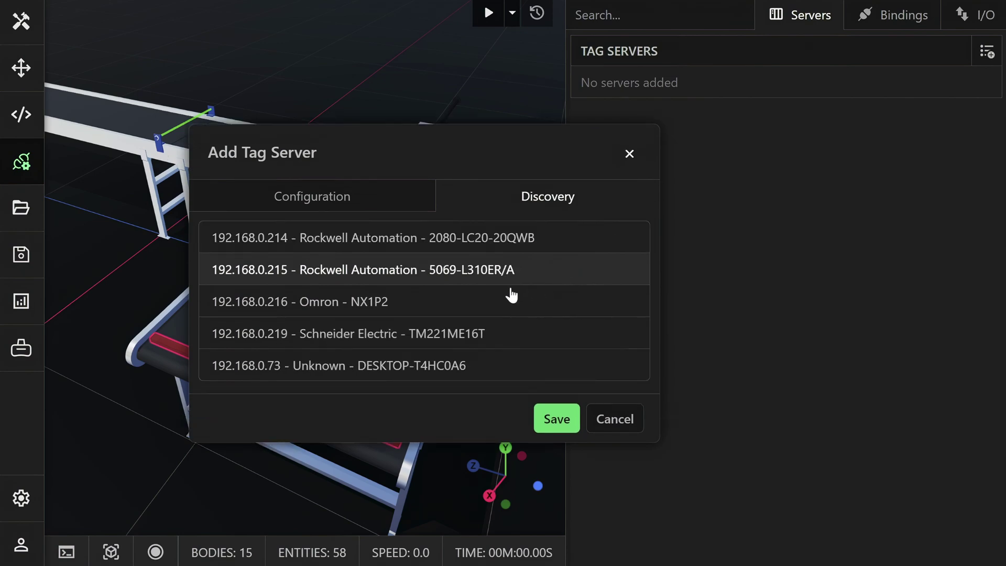
click(443, 300)
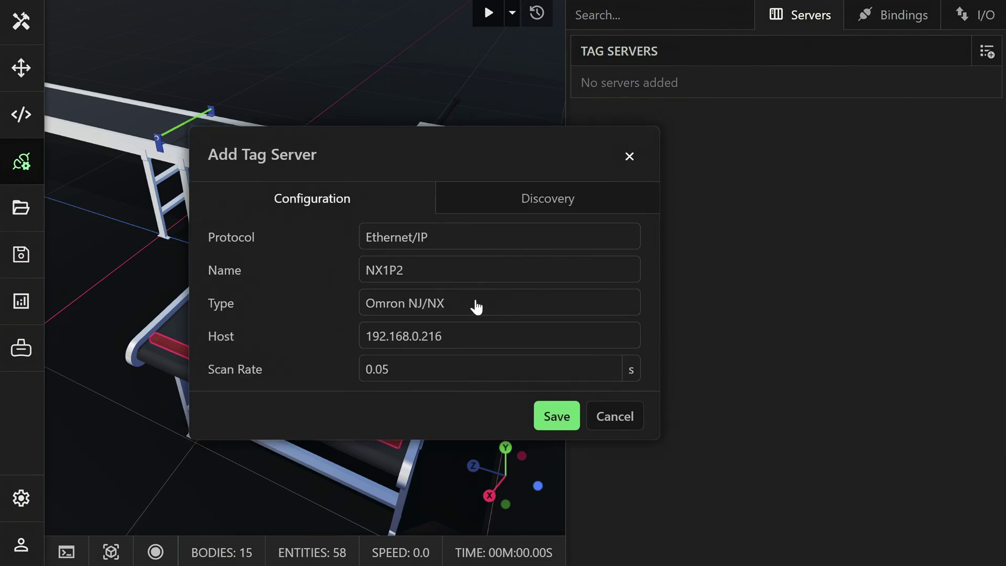
click(556, 417)
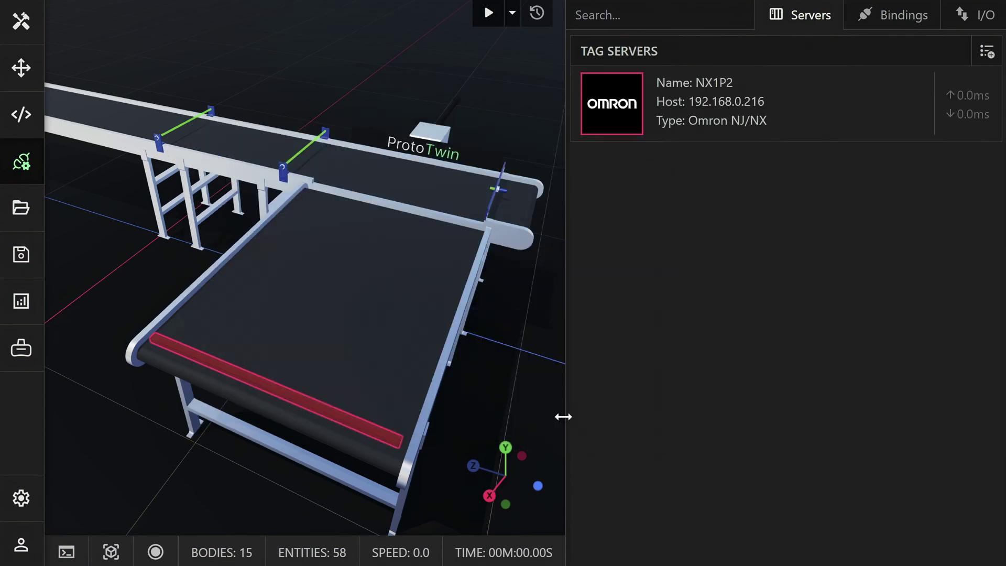
- Connect to the NX1P2 server and load its tag list
click(744, 130)
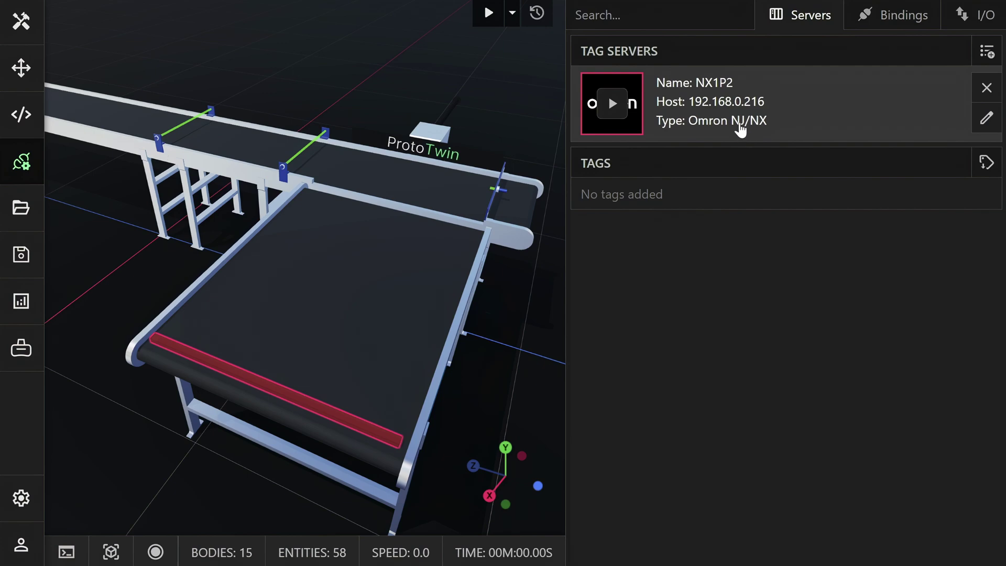
click(611, 105)
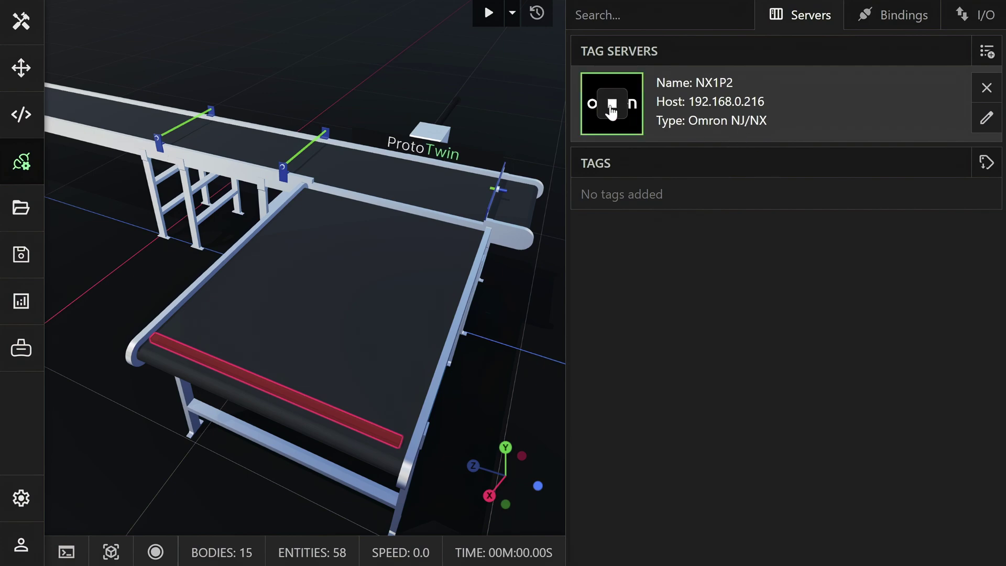
click(611, 107)
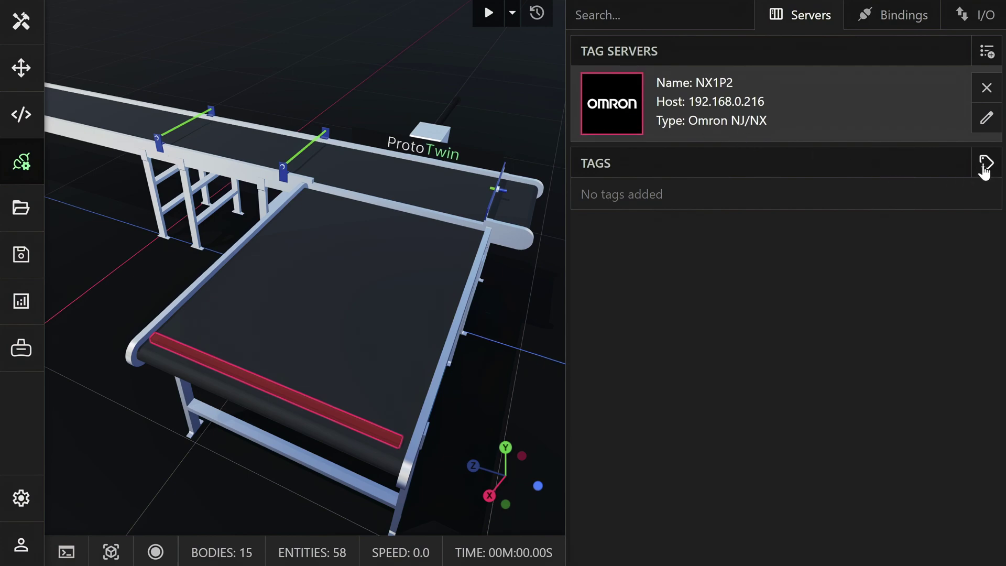
click(985, 165)
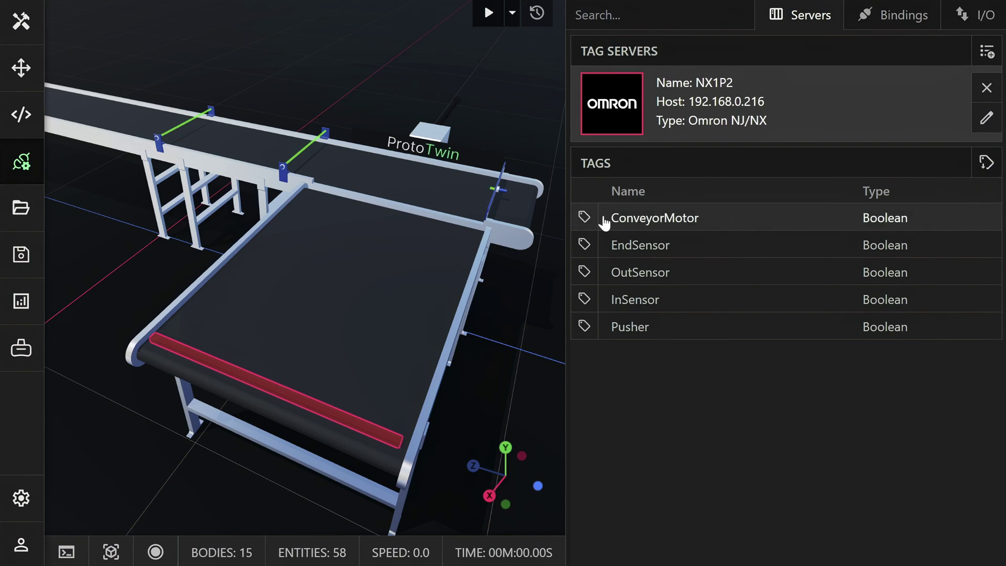
- Mark ConveyorMotor, EndSensor, OutSensor, InSensor and Pusher for binding
click(585, 217)
click(584, 244)
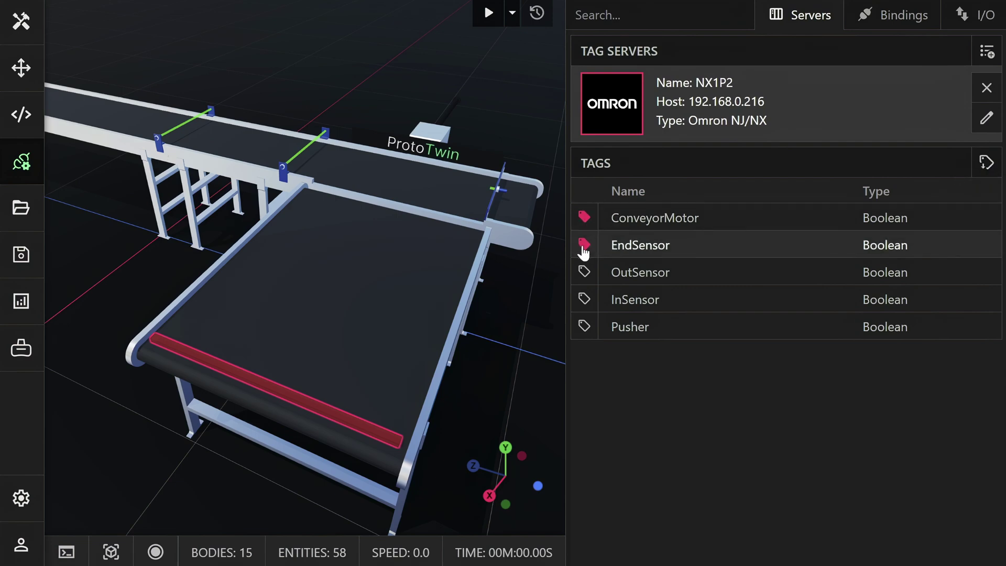
click(584, 271)
click(585, 298)
click(585, 326)
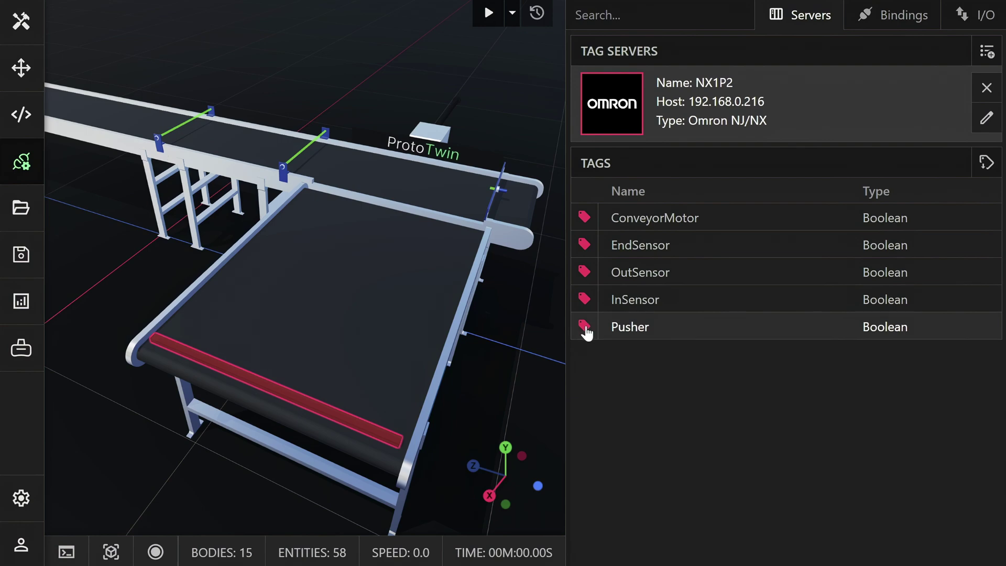
- Bind ConveyorMotor to the Belt entity's Motor State
click(891, 25)
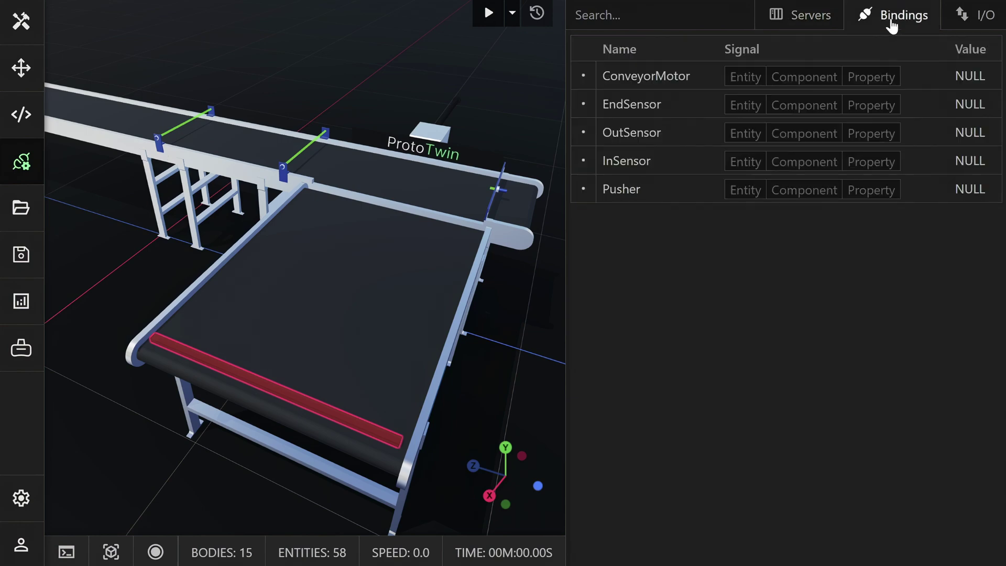
click(751, 78)
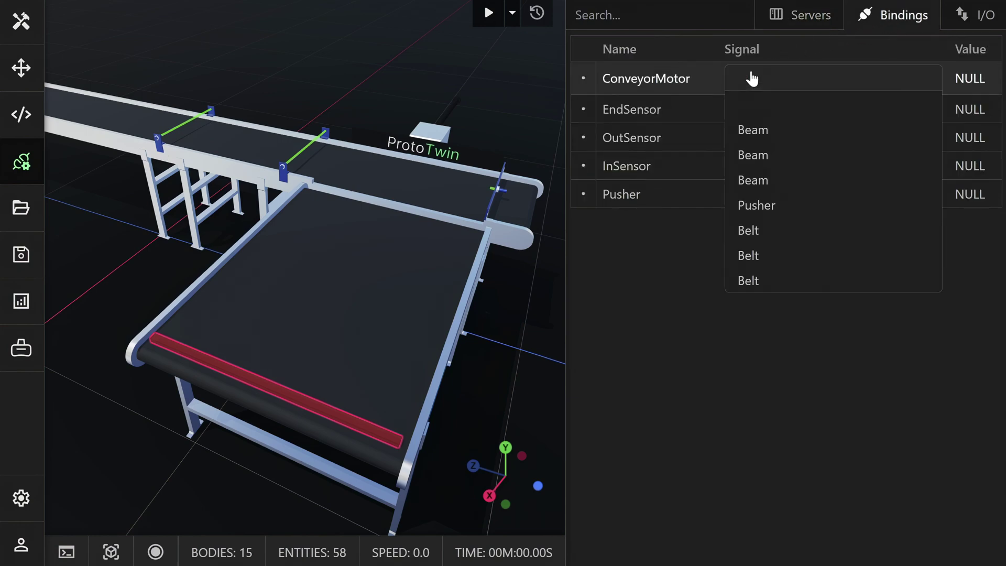
click(751, 255)
click(796, 84)
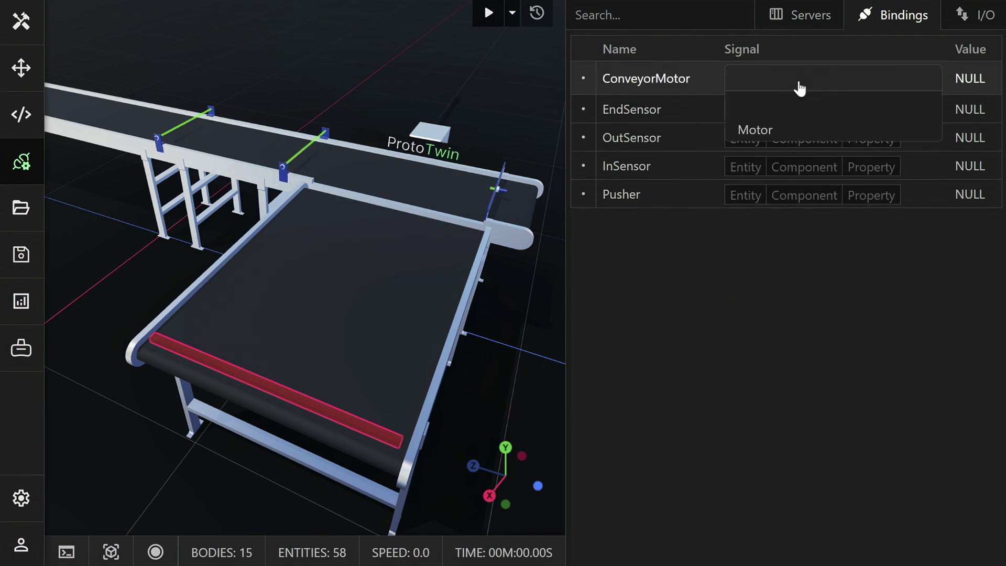
click(784, 132)
click(829, 77)
click(807, 128)
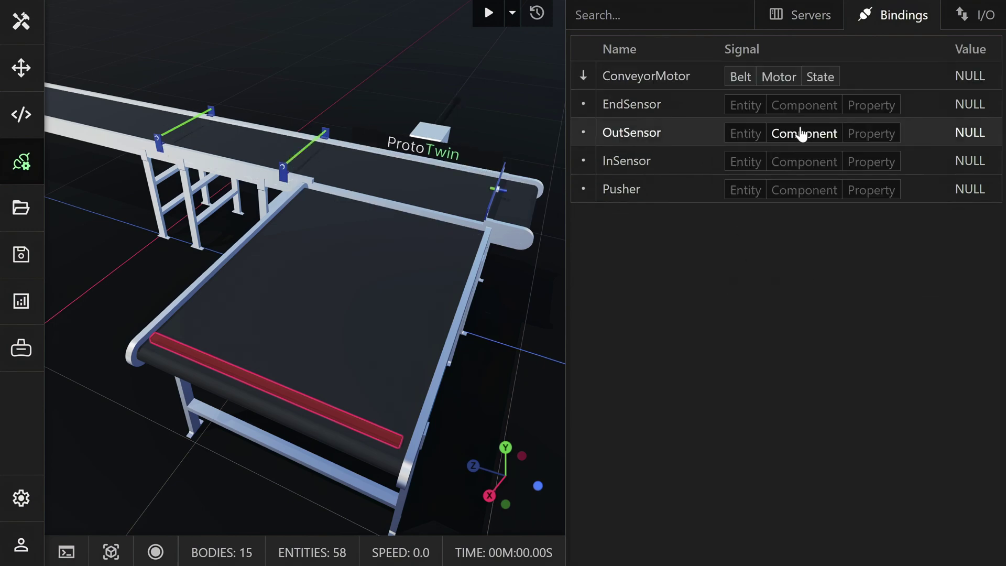
- Bind EndSensor and OutSensor to their Beam entities' Sensor State
click(756, 111)
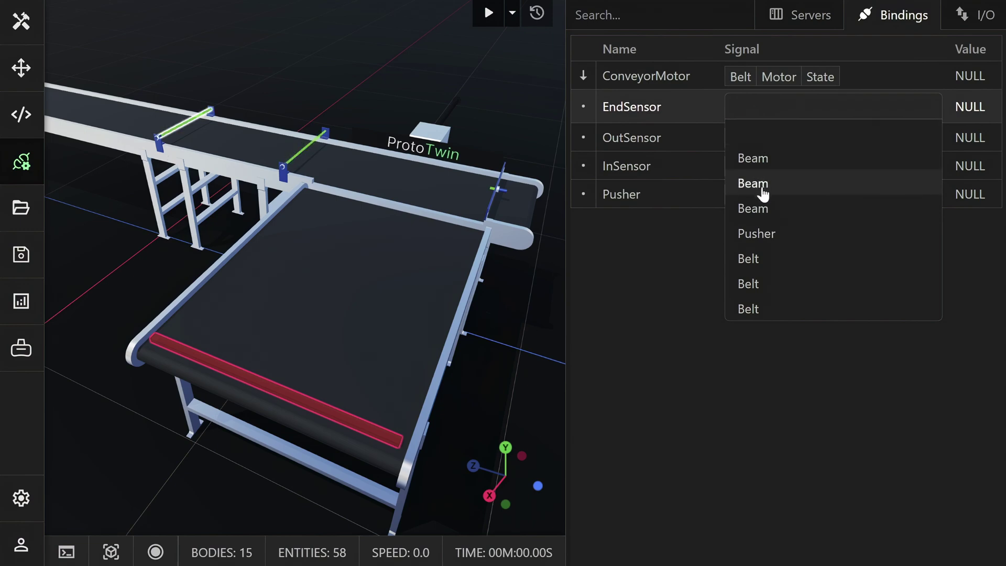
click(762, 208)
click(804, 105)
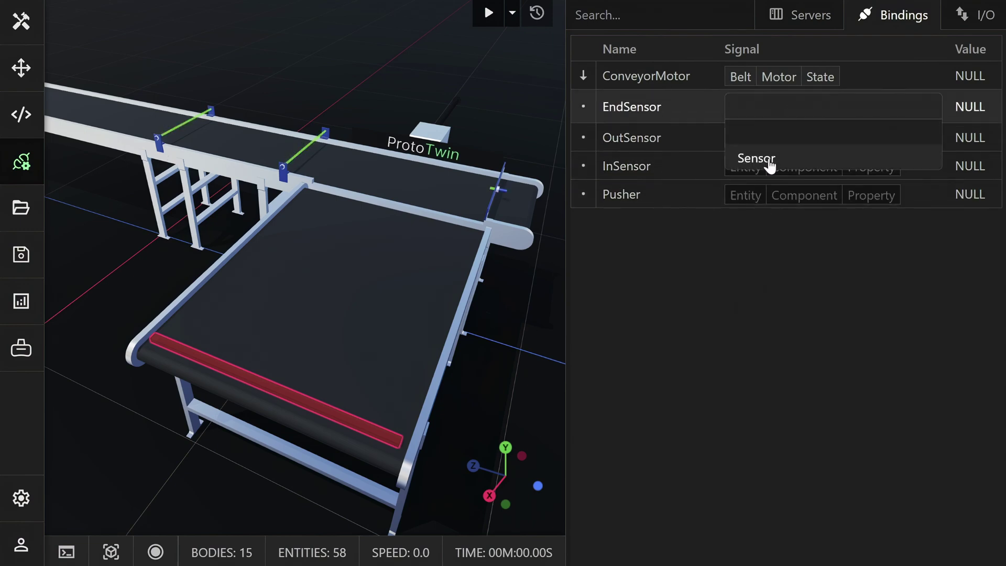
click(755, 158)
click(825, 110)
click(802, 162)
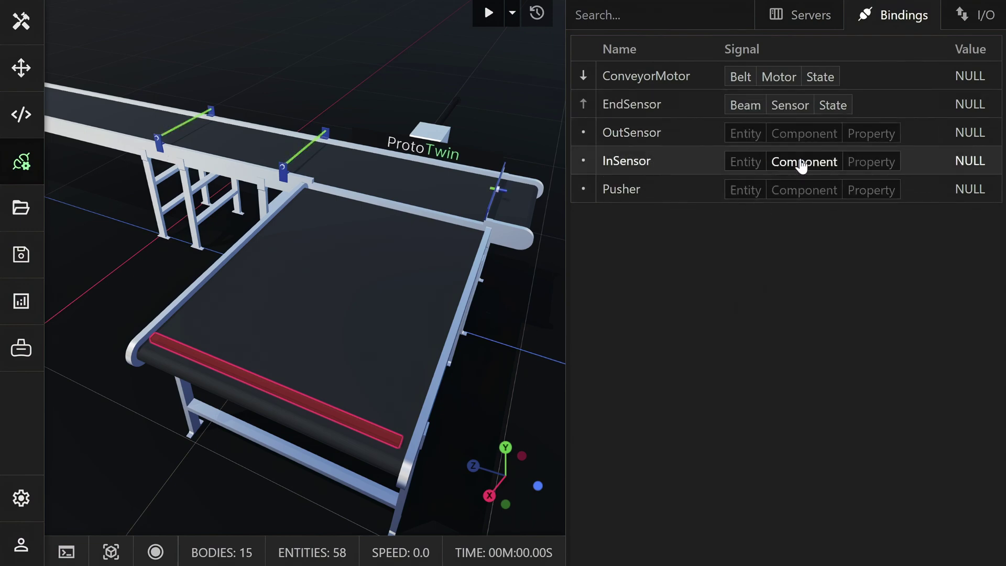
click(748, 142)
click(730, 184)
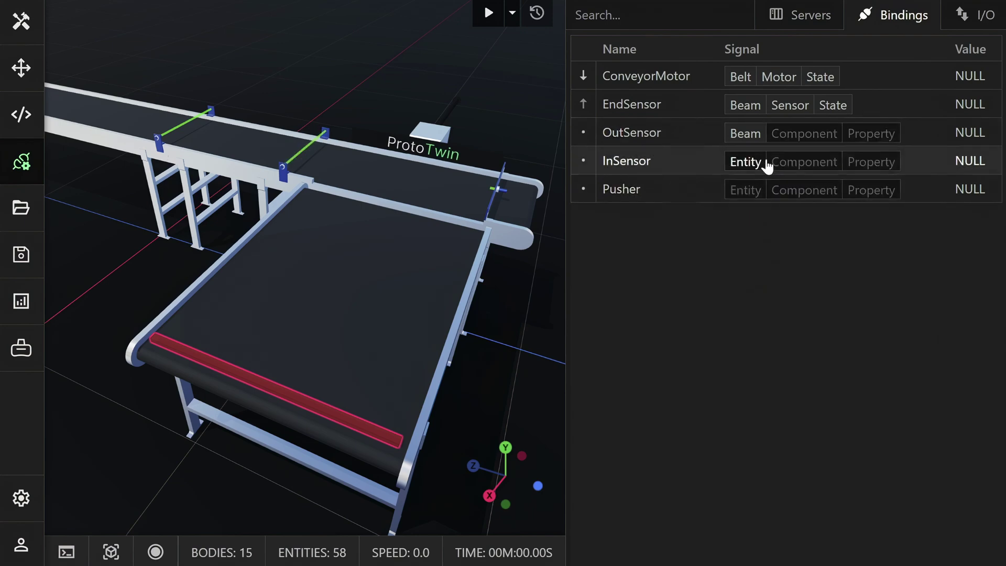
click(781, 140)
click(775, 187)
click(826, 139)
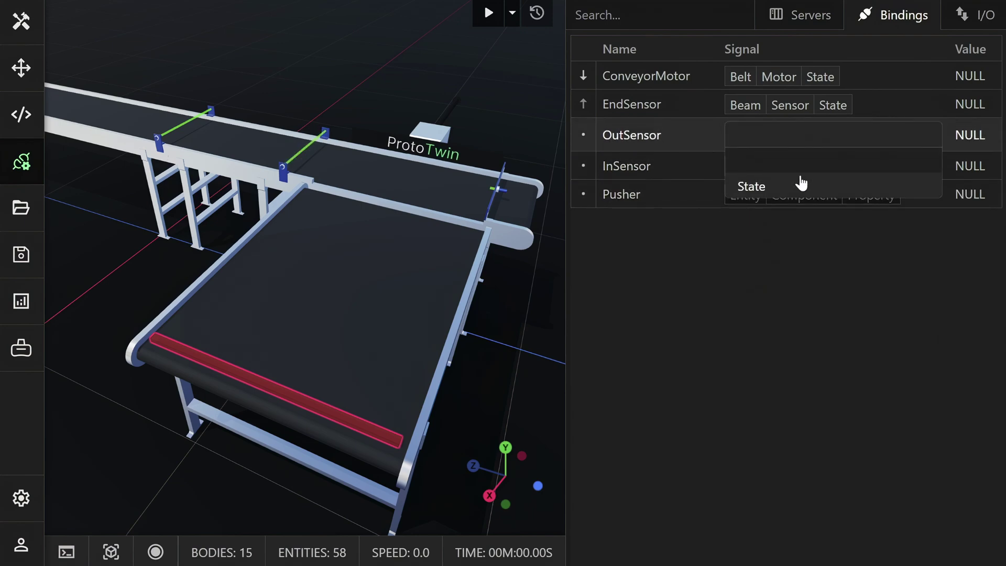
click(799, 187)
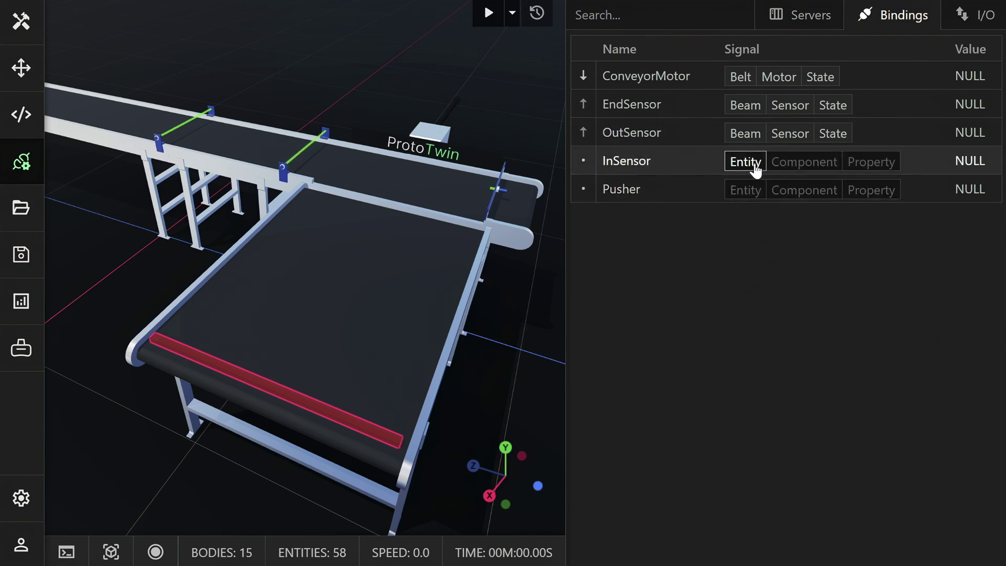
- Bind InSensor to its Beam entity's Sensor State
click(752, 166)
click(763, 240)
click(790, 166)
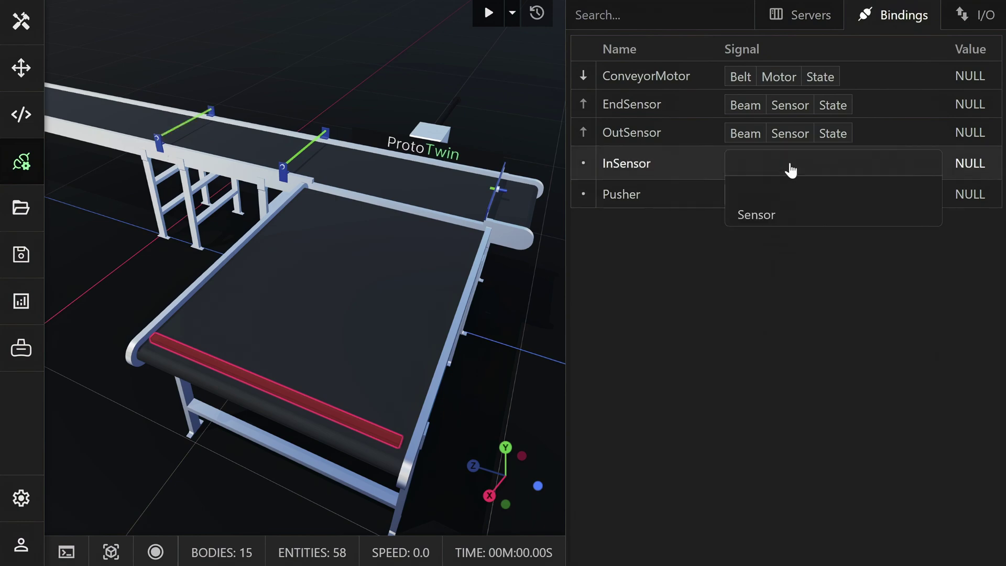
click(784, 212)
click(828, 165)
click(798, 215)
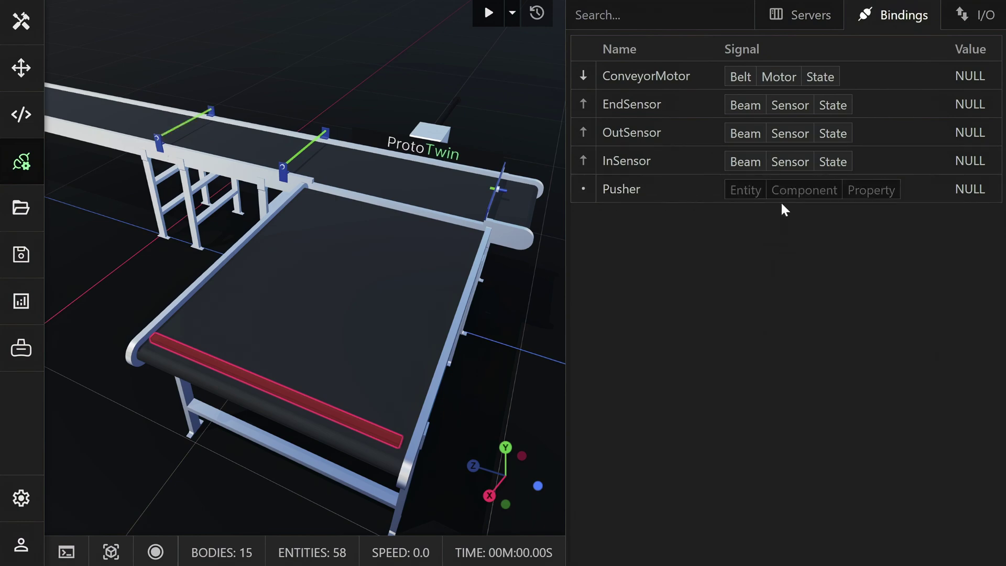
- Bind Pusher to the Pusher entity's Actuation Controller State
click(755, 191)
click(775, 319)
click(791, 190)
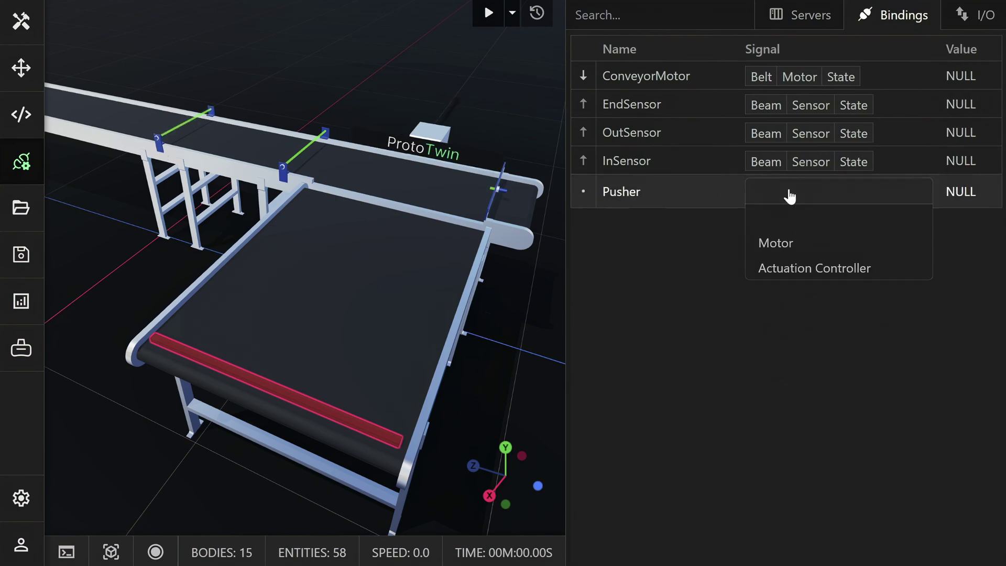
click(790, 267)
click(862, 192)
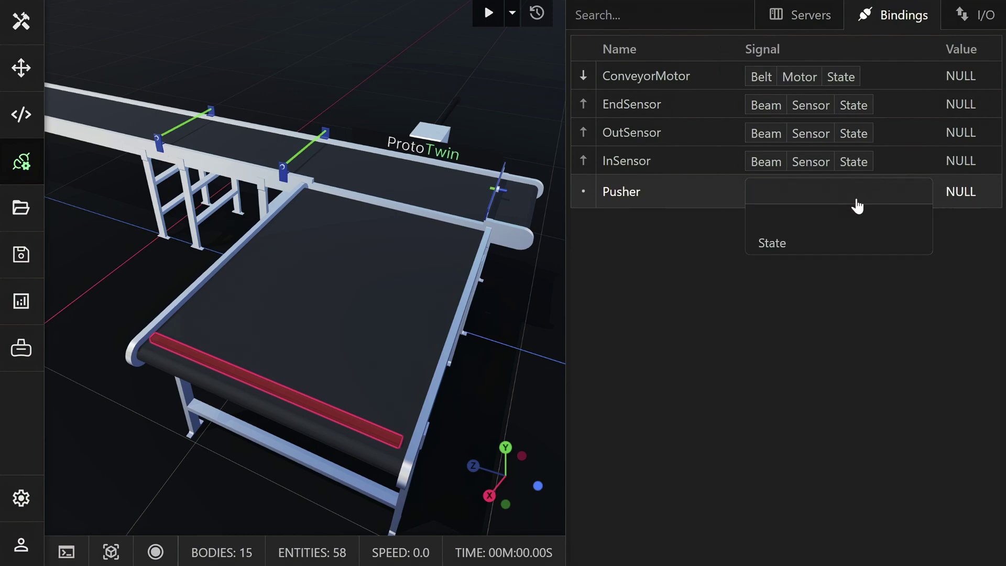
click(822, 242)
scroll(455, 159, down, 5)
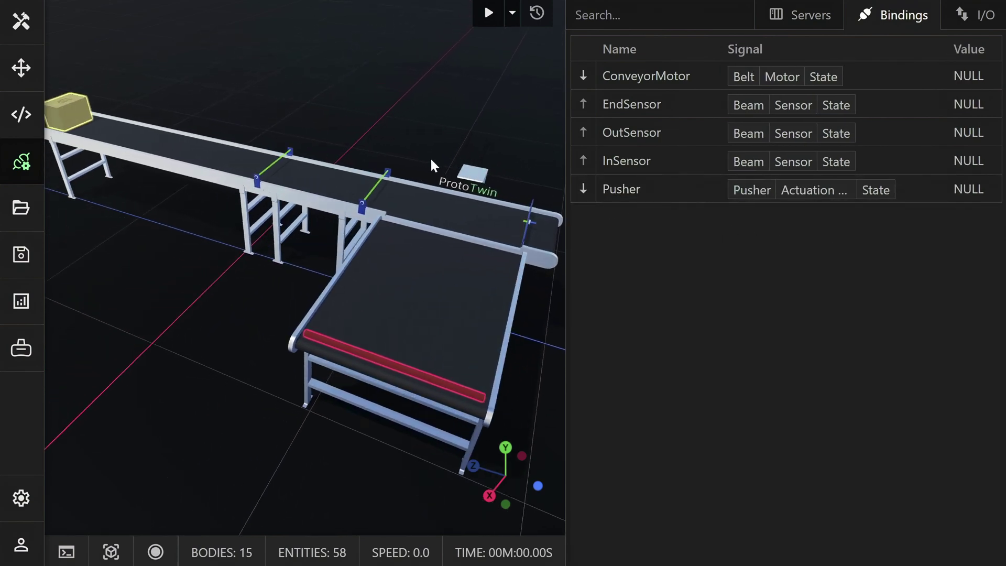
- Zoom out the viewport and start the conveyor simulation with Play
scroll(430, 156, down, 2)
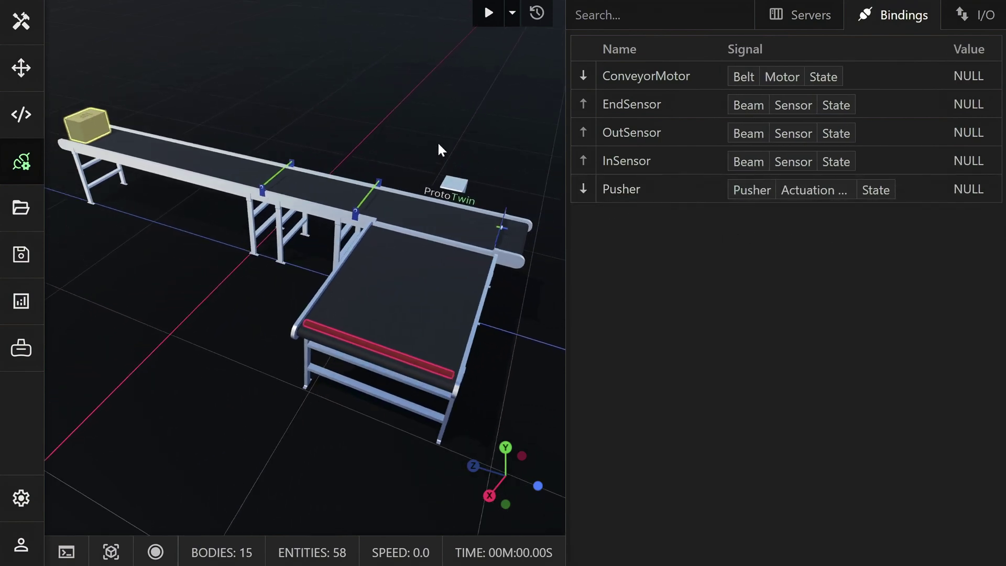
click(488, 13)
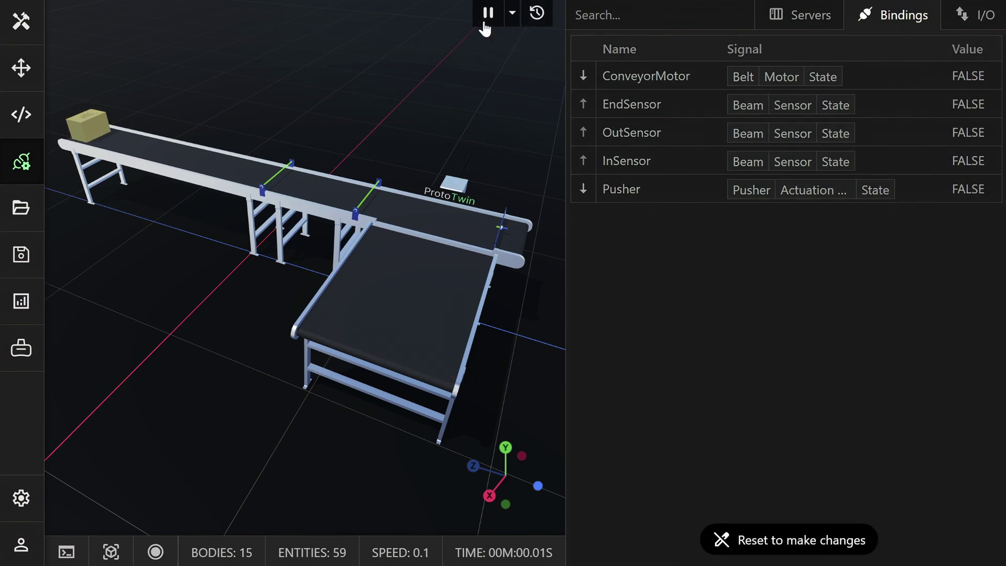